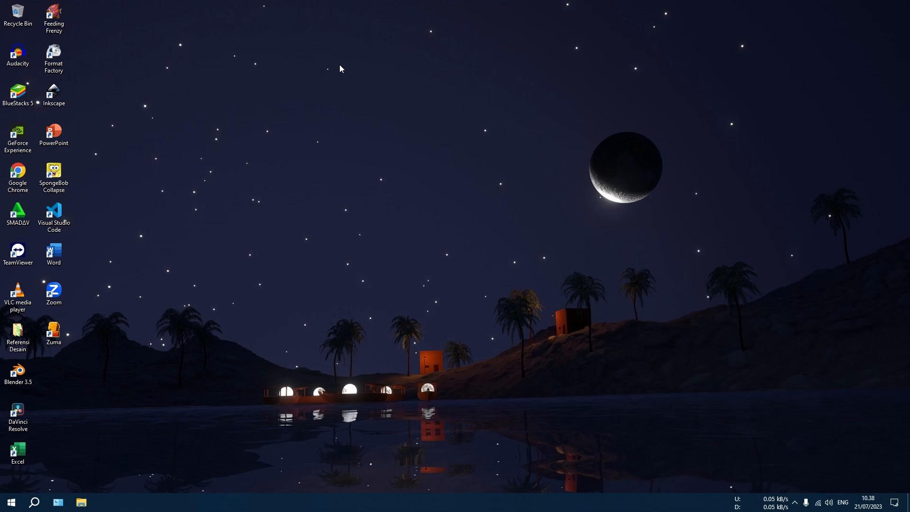
Launch Adobe Premiere Pro and make the empty project's media area active
click(818, 503)
click(11, 502)
click(55, 85)
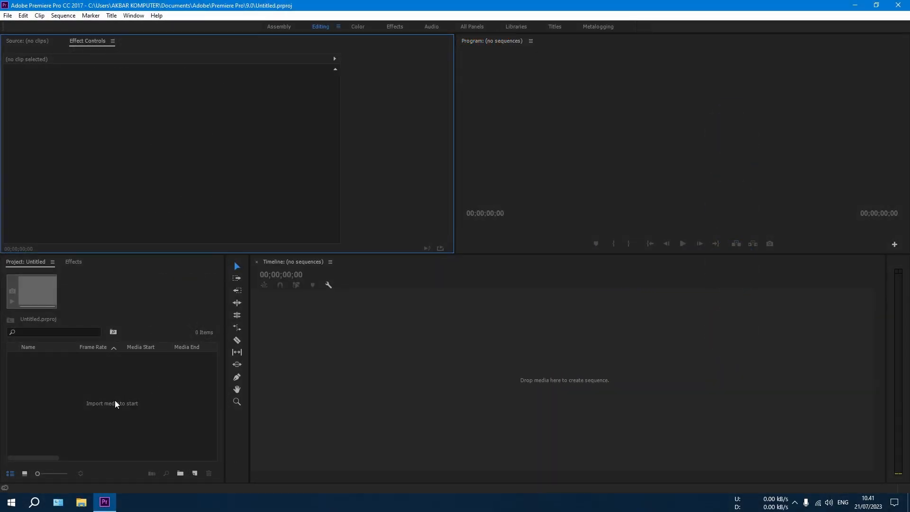
click(132, 403)
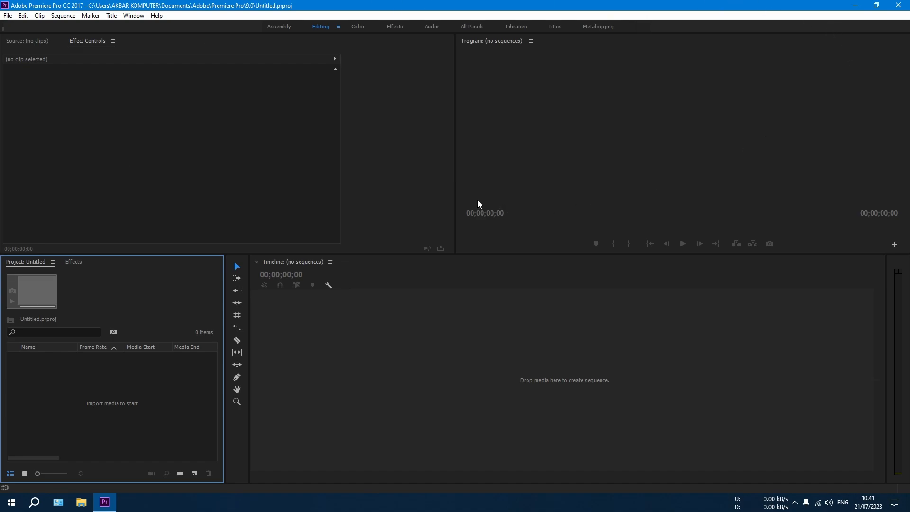
Switch to File Explorer, open New folder on the 500 GB Dis (D:) drive, and preview DSC_0197.MOV
click(81, 503)
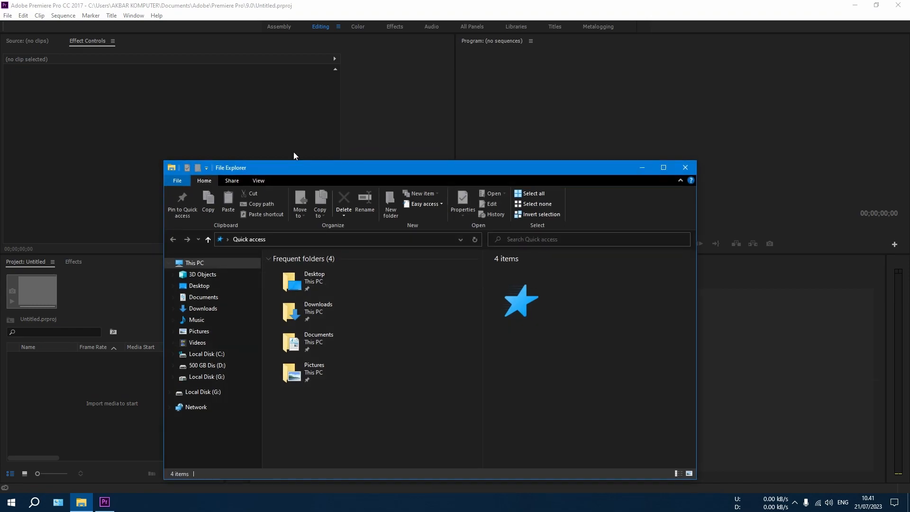
drag(282, 182, 283, 1)
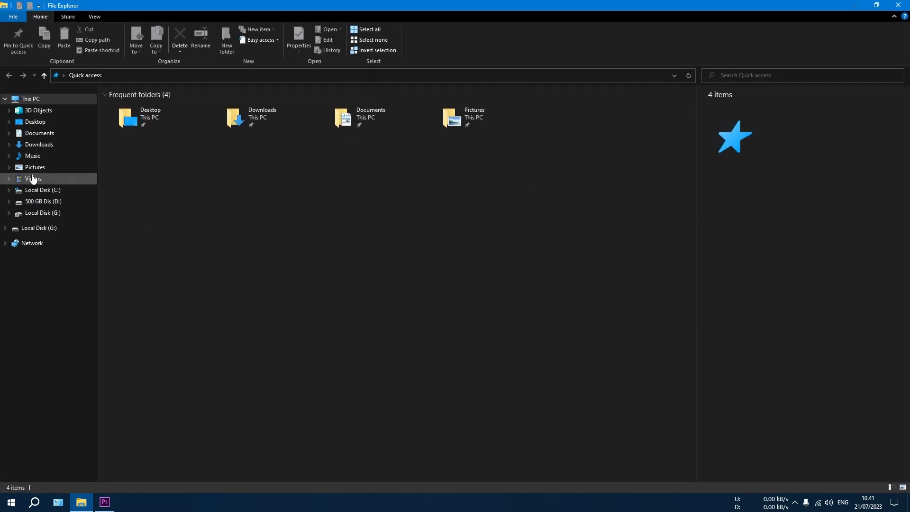
click(42, 201)
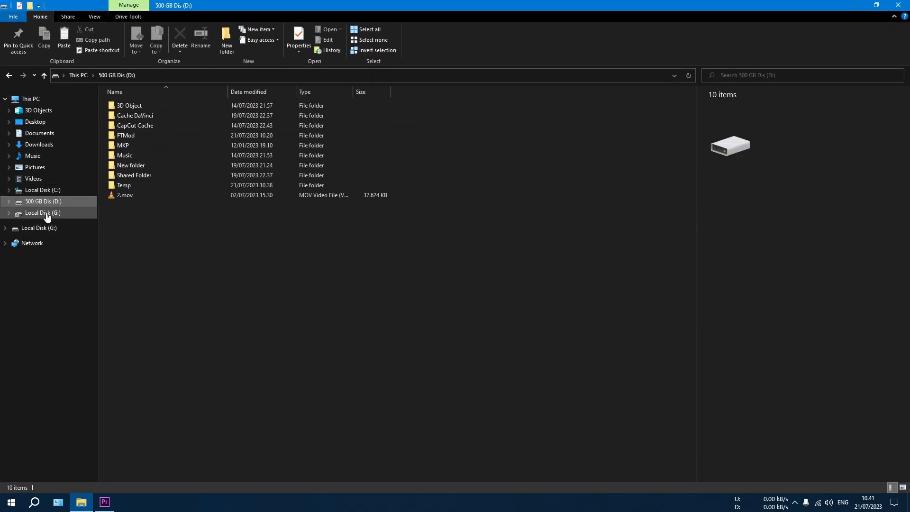
click(143, 165)
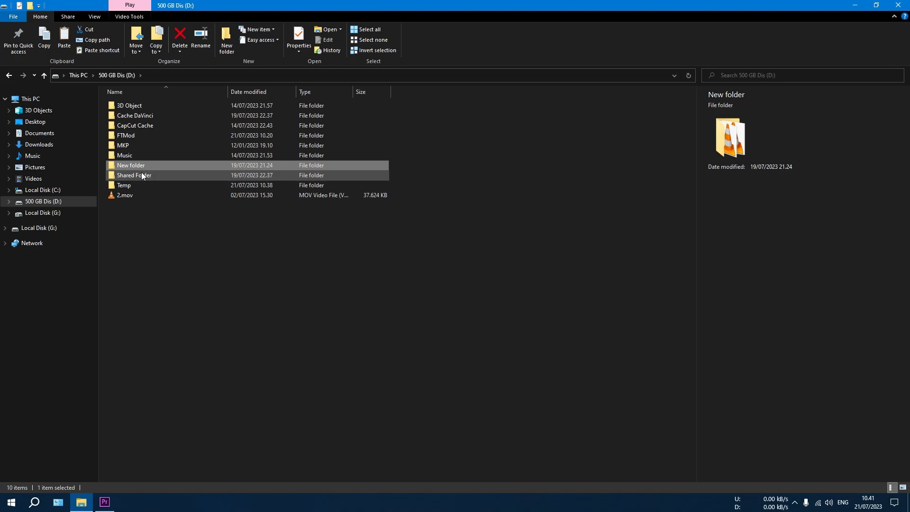
double_click(114, 177)
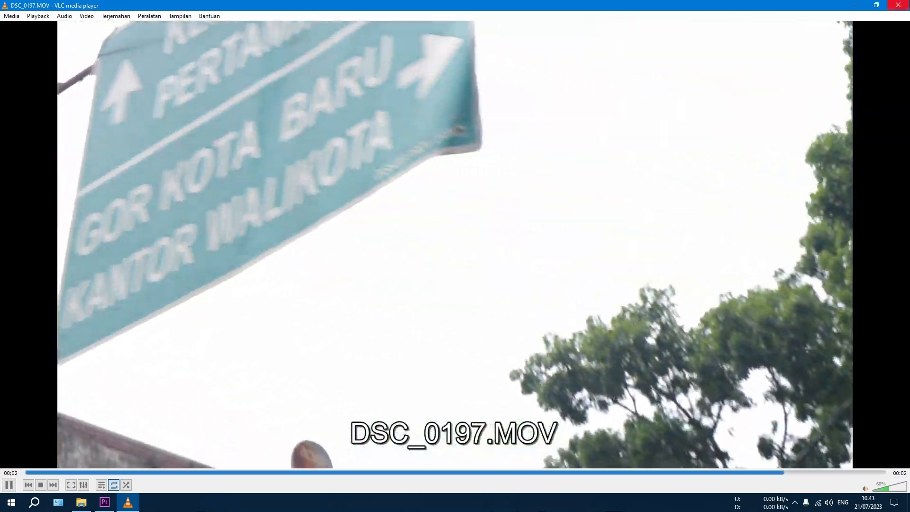
click(899, 5)
Import DSC_0197.MOV from the folder into the Premiere Pro project and create a sequence from it
drag(508, 119, 238, 190)
drag(95, 336, 82, 397)
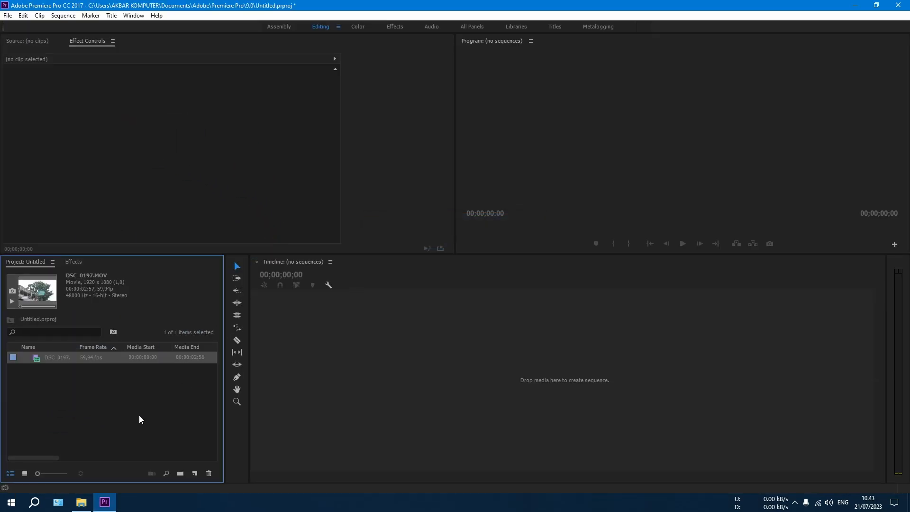
right_click(72, 393)
click(32, 417)
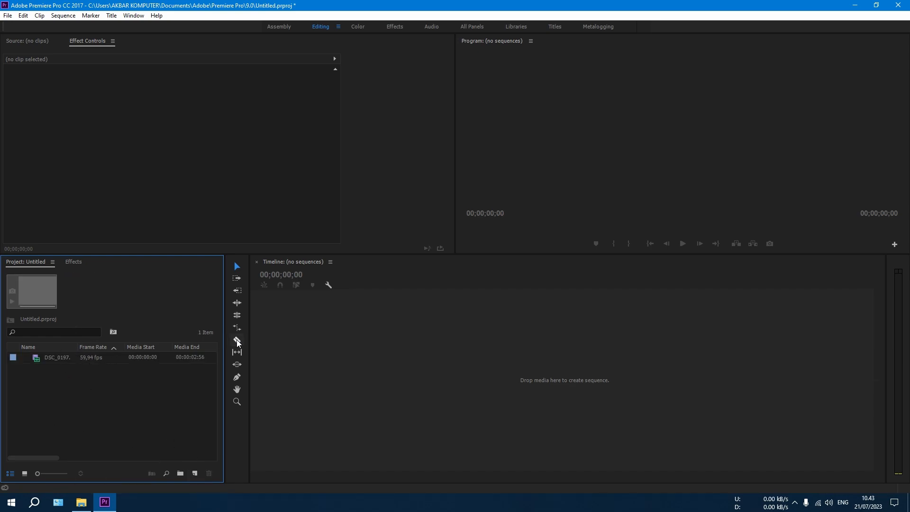
click(38, 363)
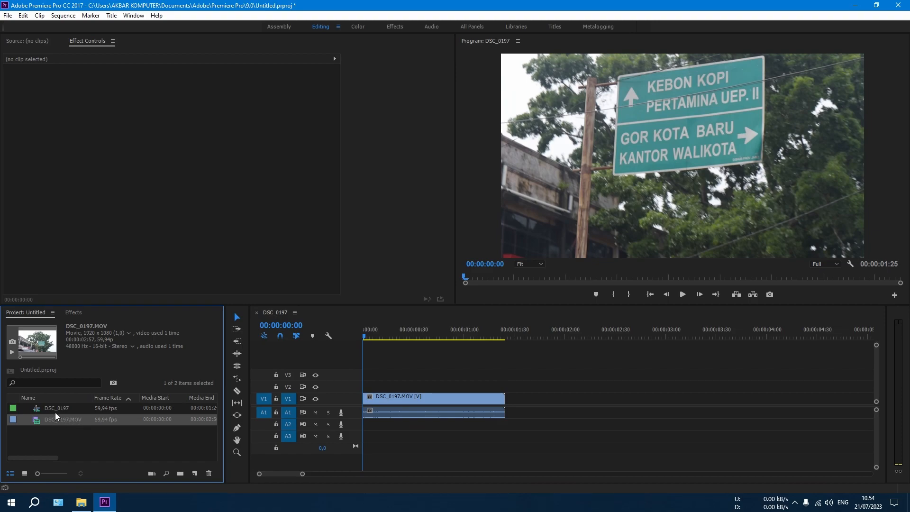
Start a new sequence and set its editing mode to Custom
click(102, 438)
click(195, 473)
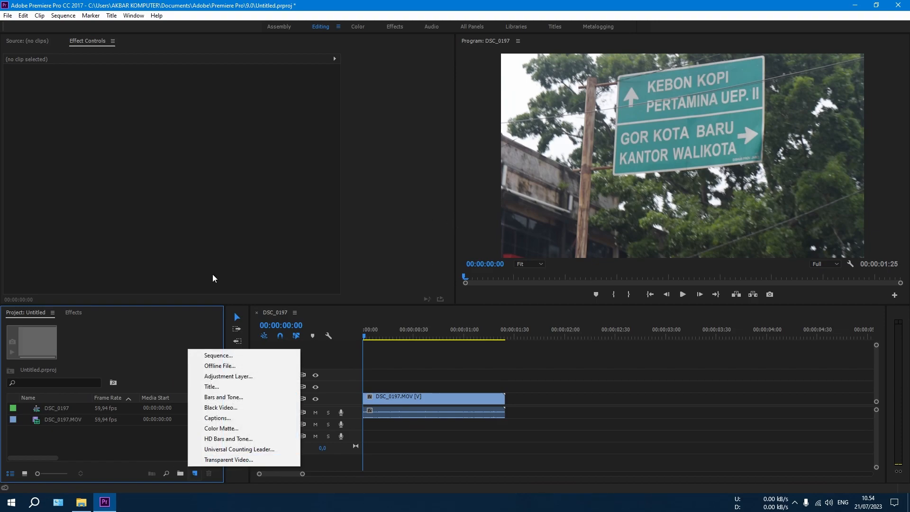
click(219, 355)
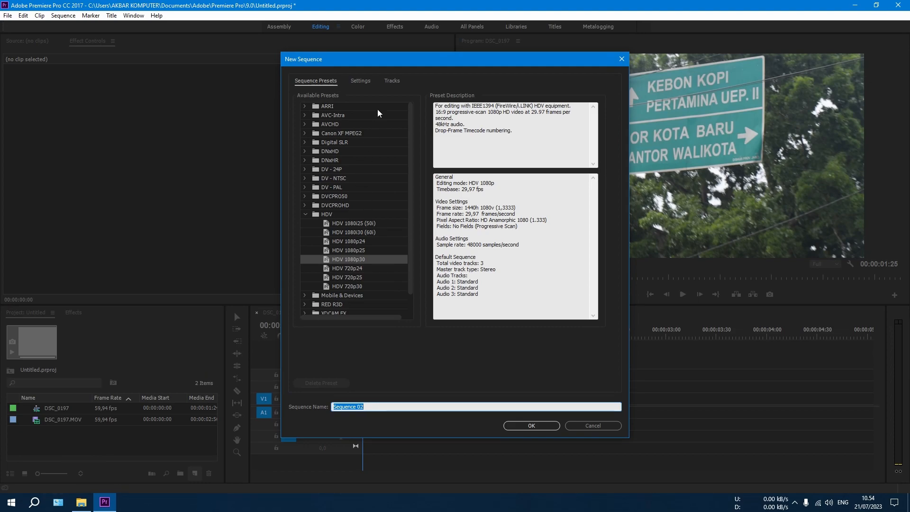
click(357, 79)
click(400, 96)
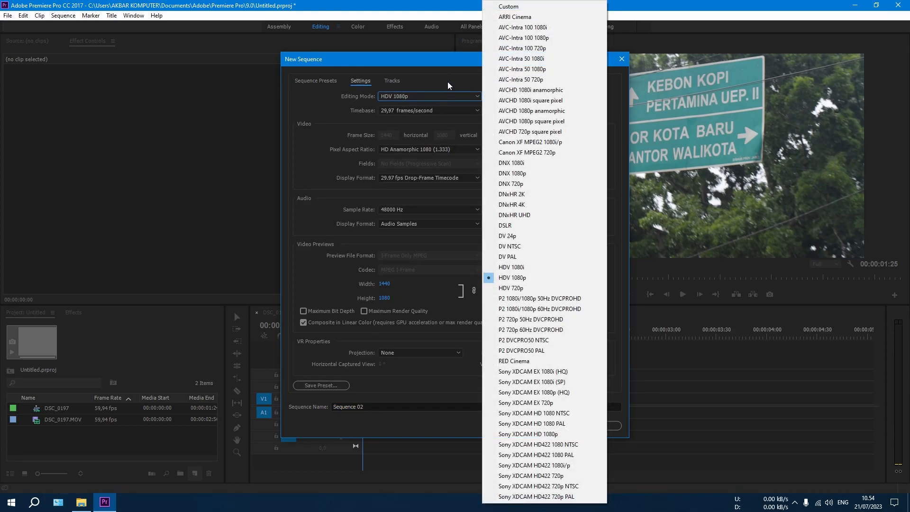
click(509, 7)
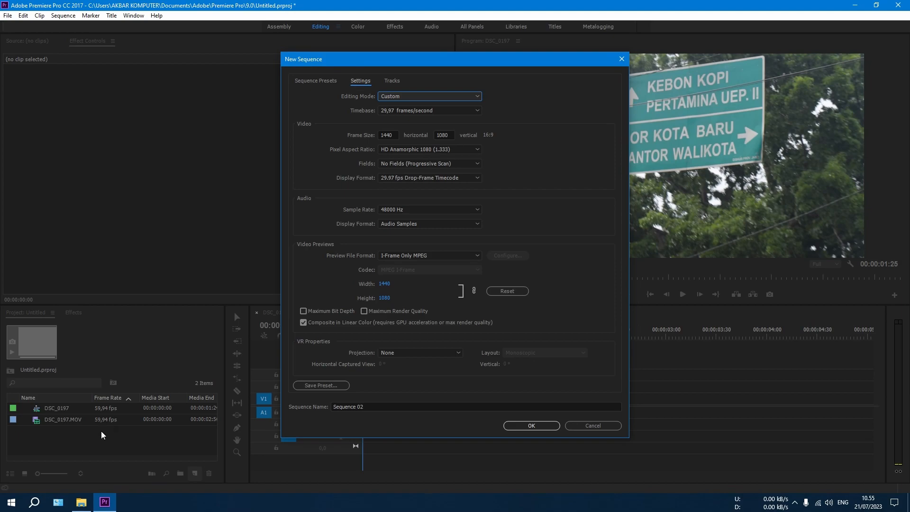
Set the new sequence's timebase to 30,00 frames/second
click(429, 110)
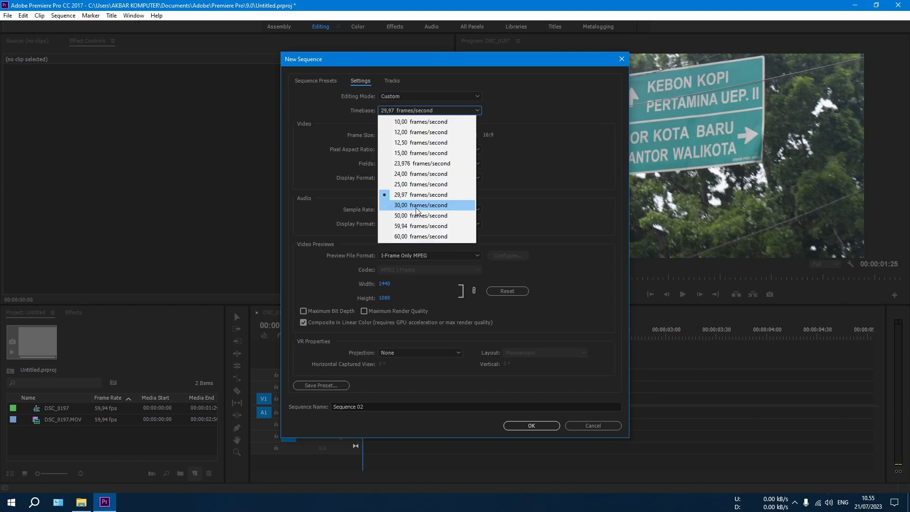
click(463, 206)
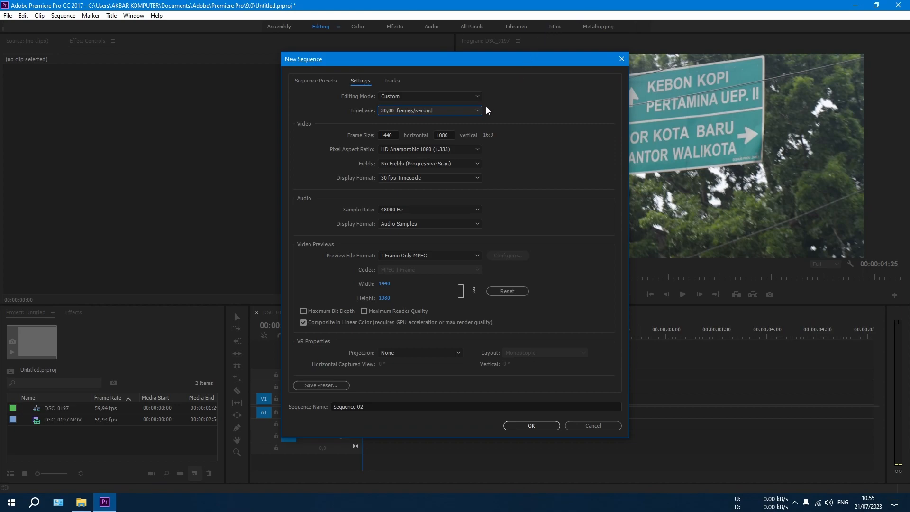
click(378, 135)
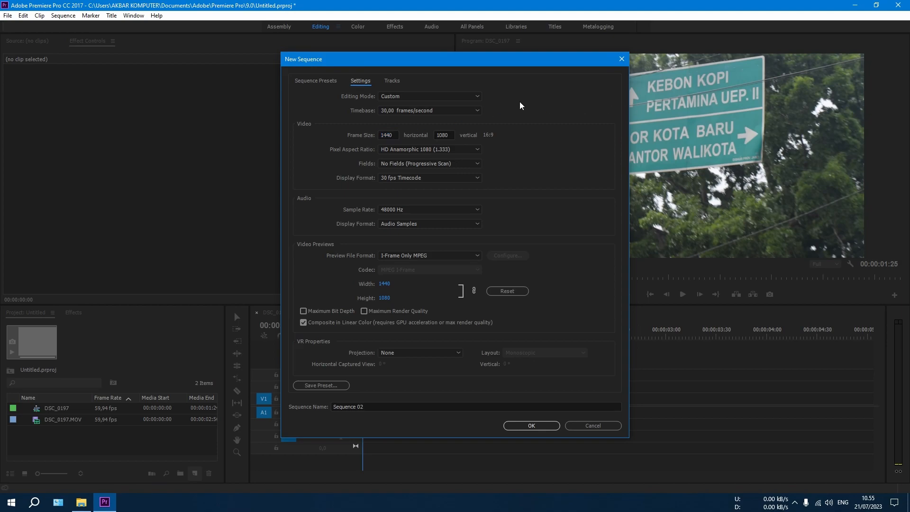
Create the sequence with a 25,00 frames/second timebase, a horizontal frame size of 1920 and Square Pixels (1.0)
click(446, 110)
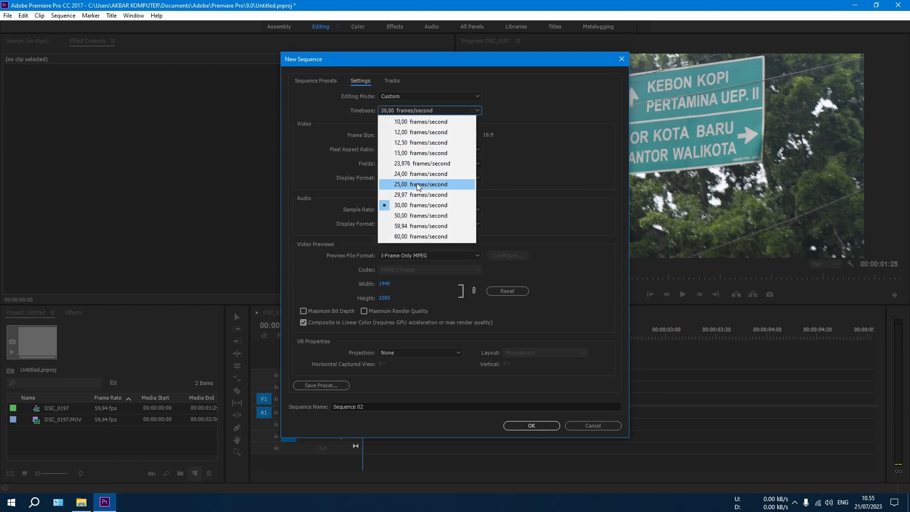
click(397, 190)
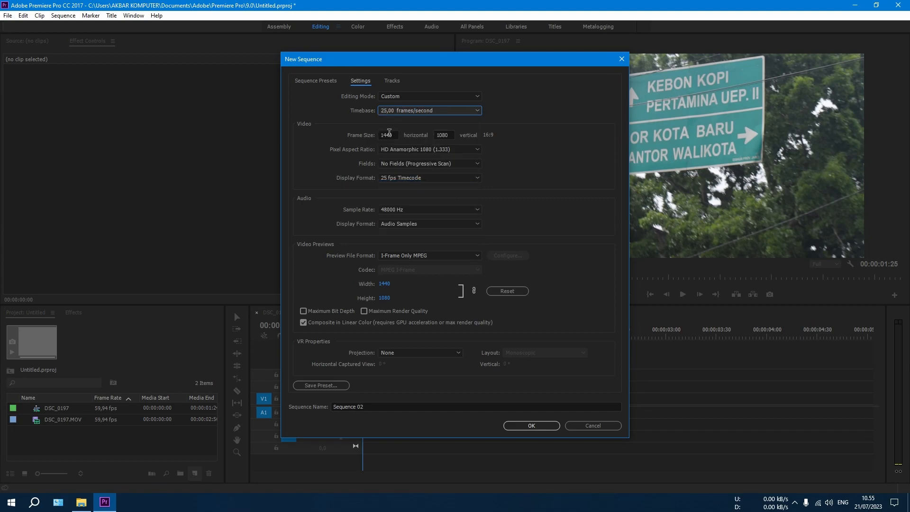
click(390, 135)
text(19)
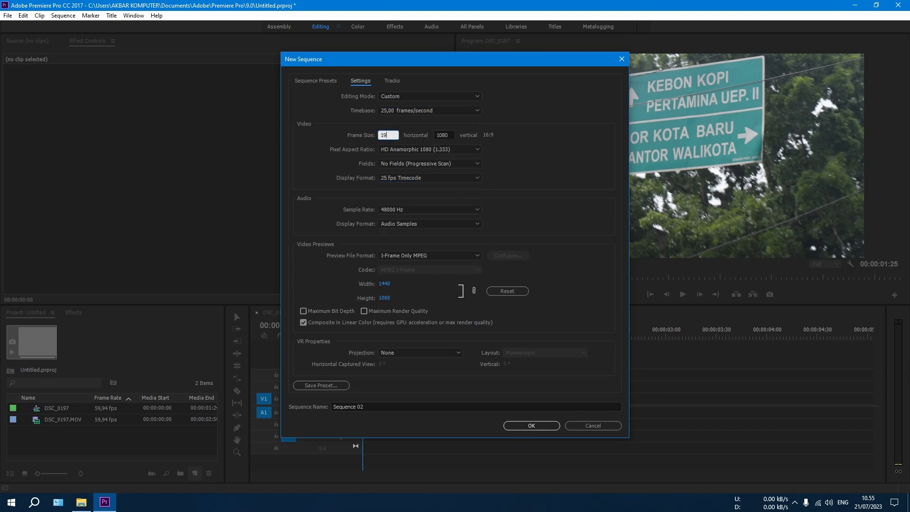
text(20)
click(420, 150)
click(420, 163)
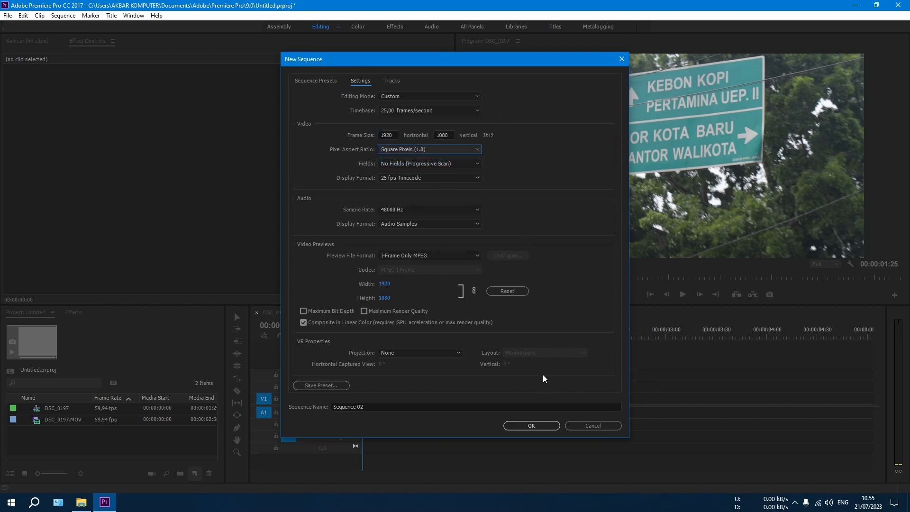
click(530, 426)
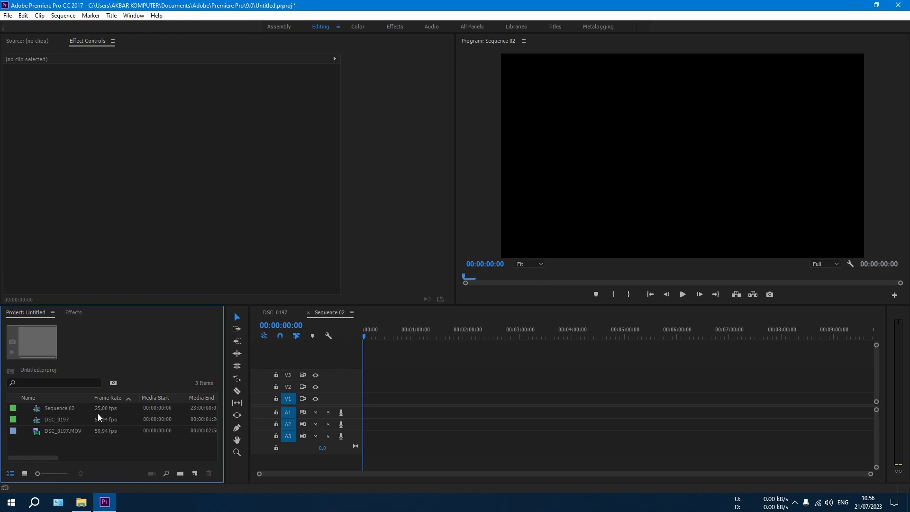
Place DSC_0197.MOV at the start of Sequence 02, keeping the existing sequence settings
drag(51, 428, 386, 404)
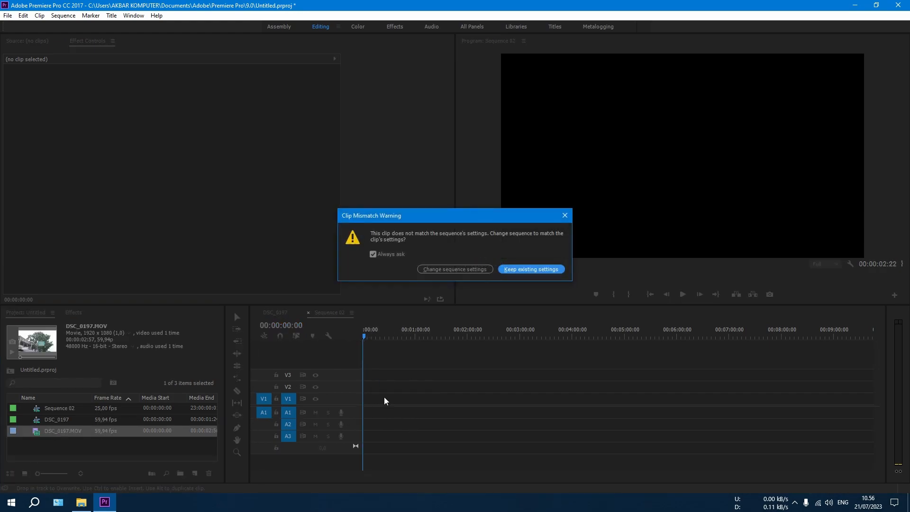
click(531, 269)
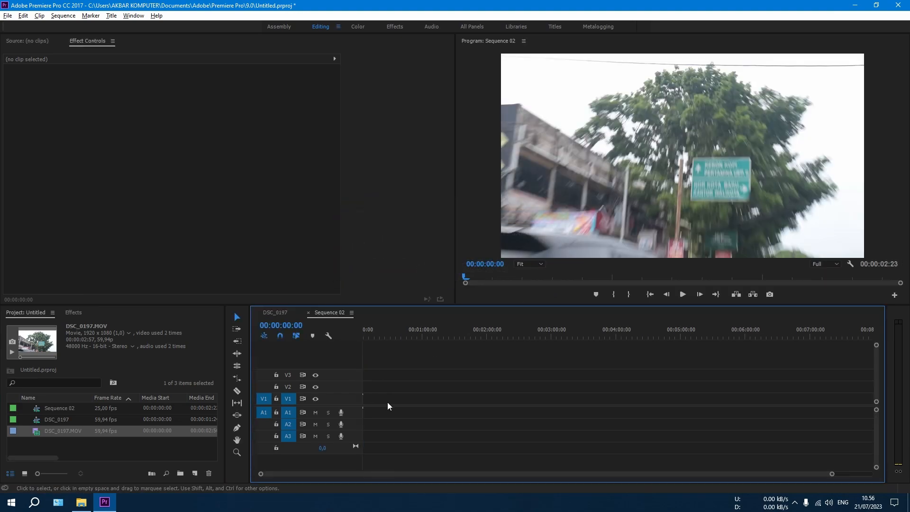
drag(338, 474, 305, 474)
key(alt)
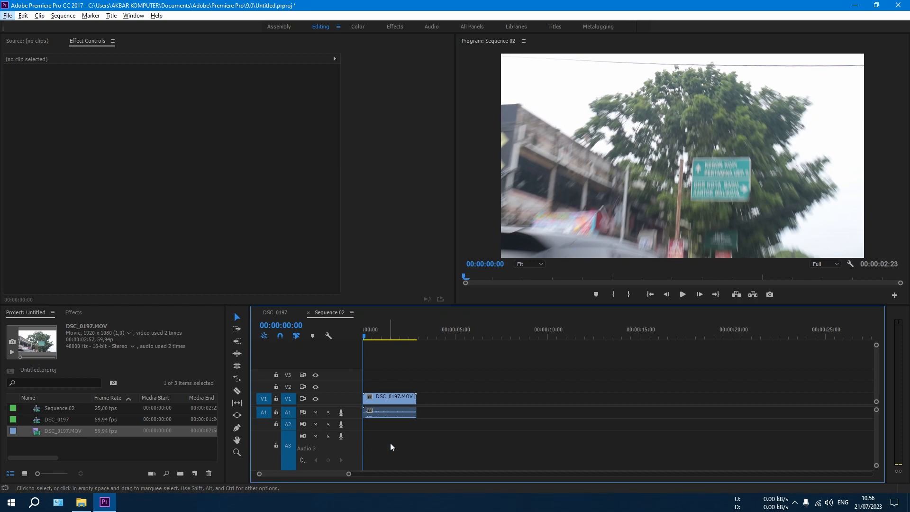
scroll(398, 419, down, 3)
drag(329, 474, 303, 474)
Inspect the DSC_0197 sequence and the effect settings of its clip
right_click(407, 394)
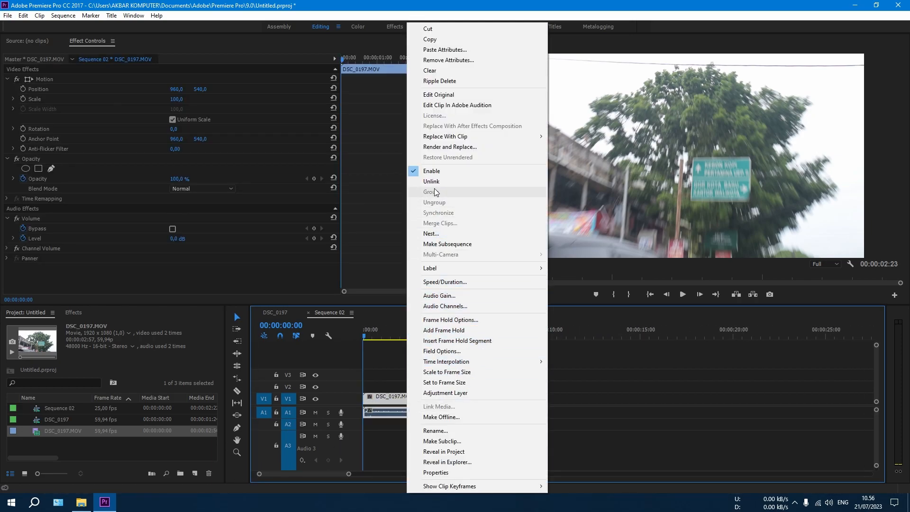
click(381, 370)
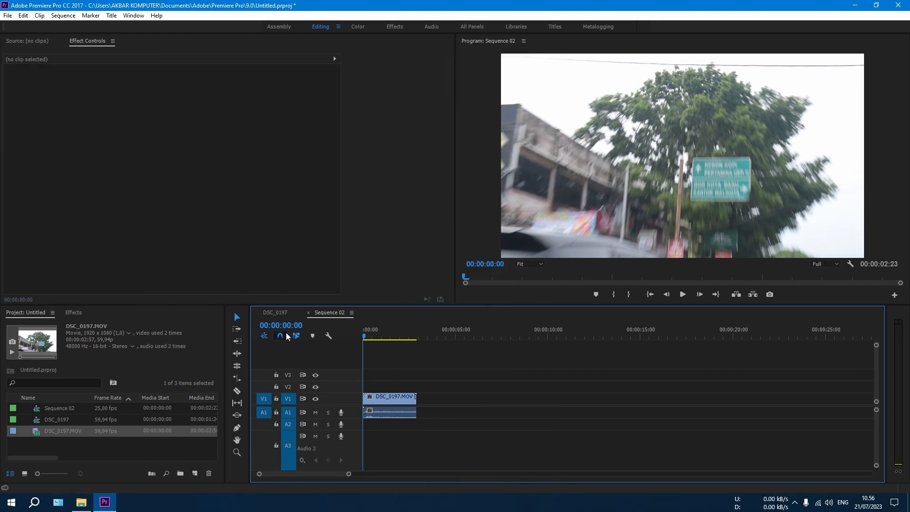
click(274, 317)
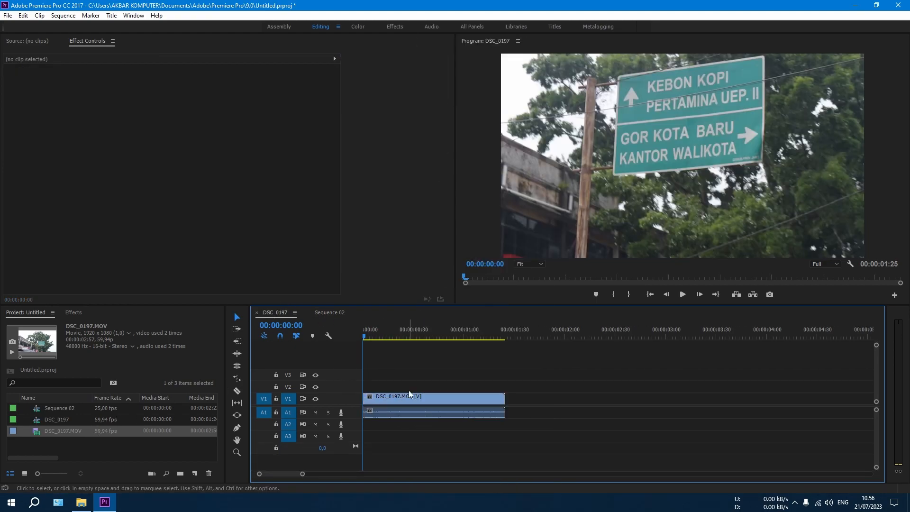
click(417, 397)
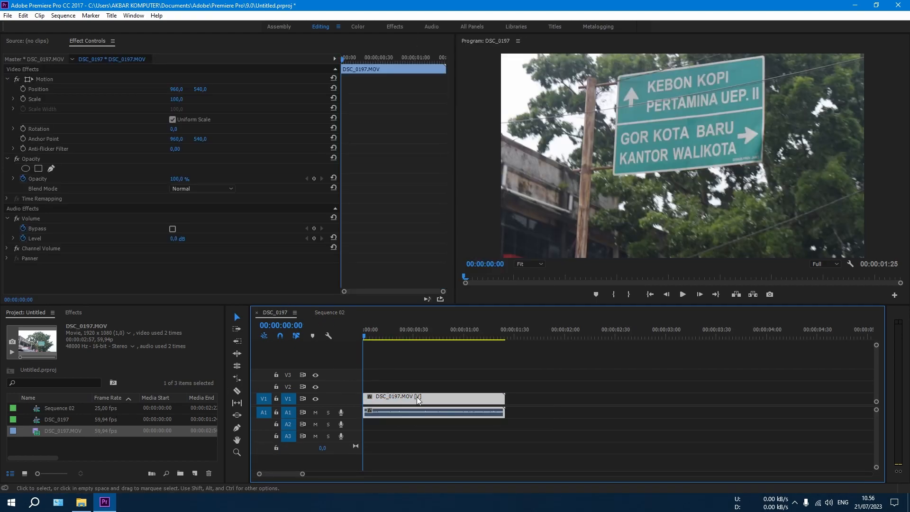
In Sequence 02, split the DSC_0197.MOV clip around 00:00:01:10 and remove the opening part, closing the gap
click(328, 313)
key(ctrl+z)
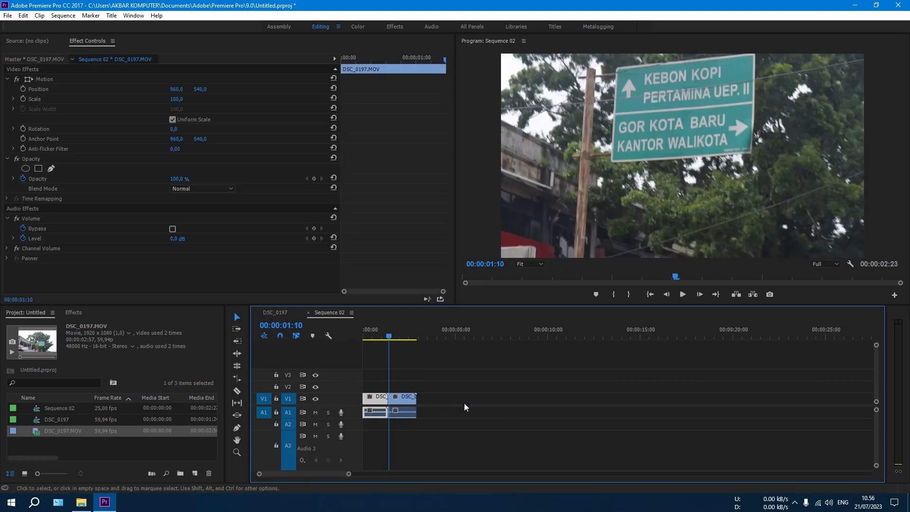
key(Delete)
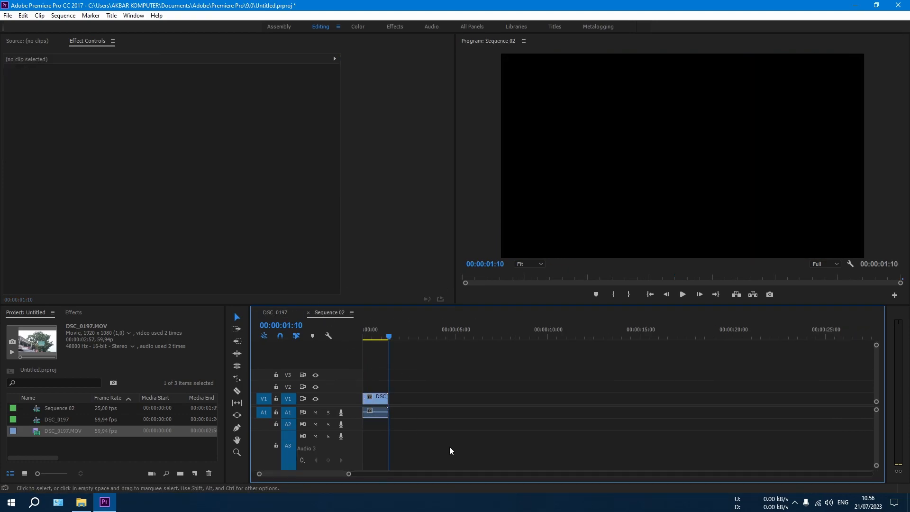
Slow the DSC_0197.MOV clip in Sequence 02 to 50% speed with Frame Sampling time interpolation
key(Home)
scroll(400, 389, up, 4)
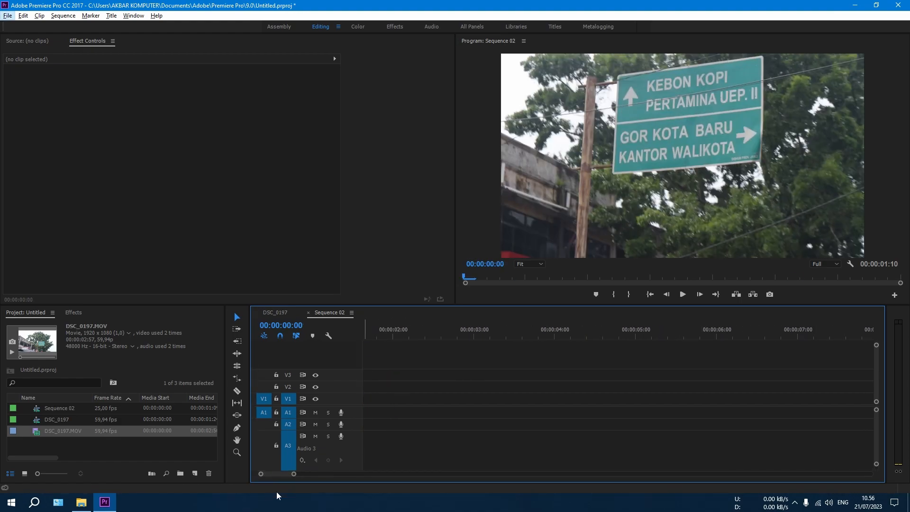
drag(277, 475, 257, 476)
scroll(402, 384, up, 2)
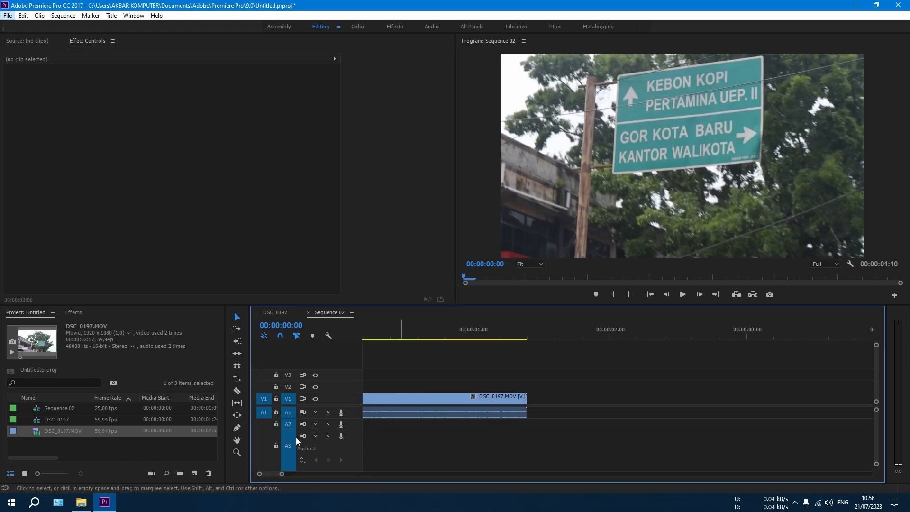
right_click(403, 397)
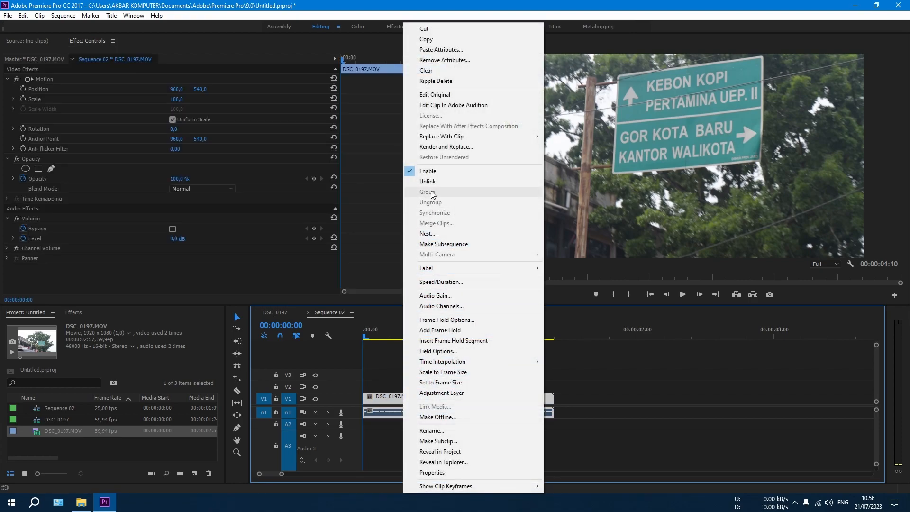
click(441, 282)
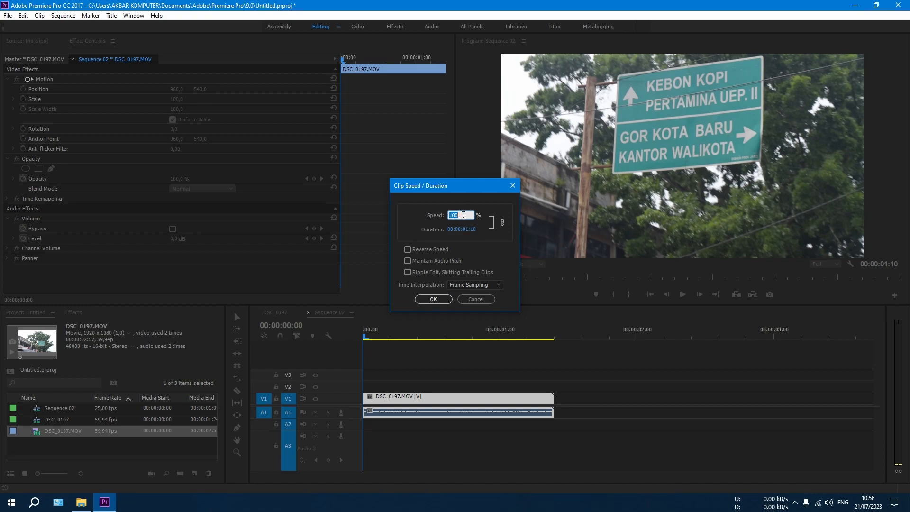
text(50)
click(467, 286)
click(466, 298)
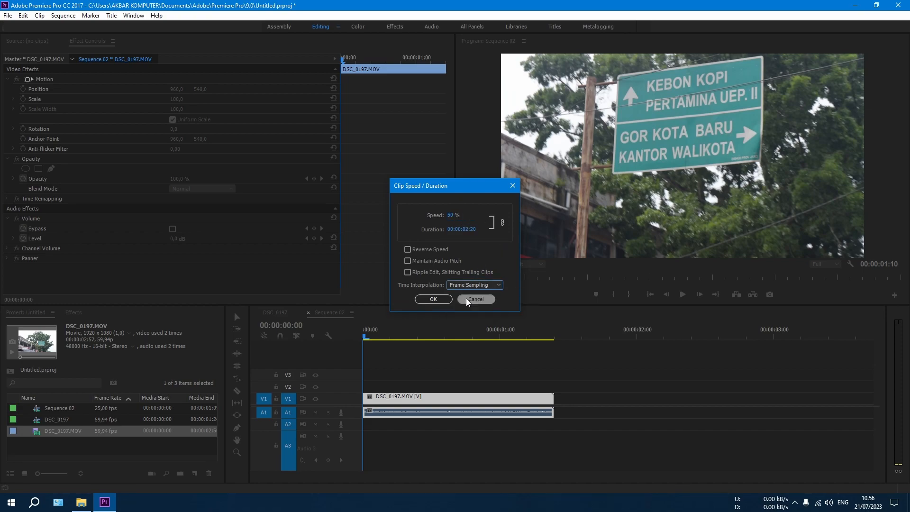
click(434, 299)
Play the opening of the slowed clip several times and check how smooth its motion is
click(412, 375)
key(space)
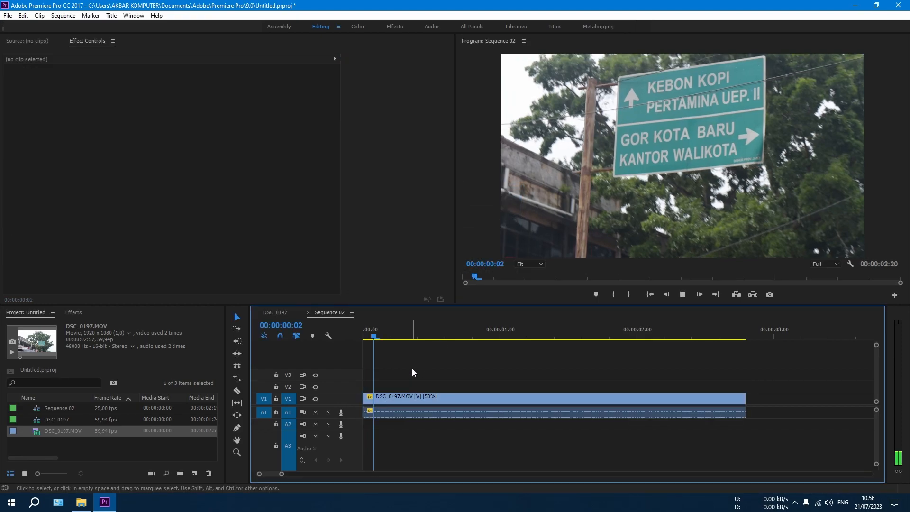
key(space)
drag(410, 337, 348, 337)
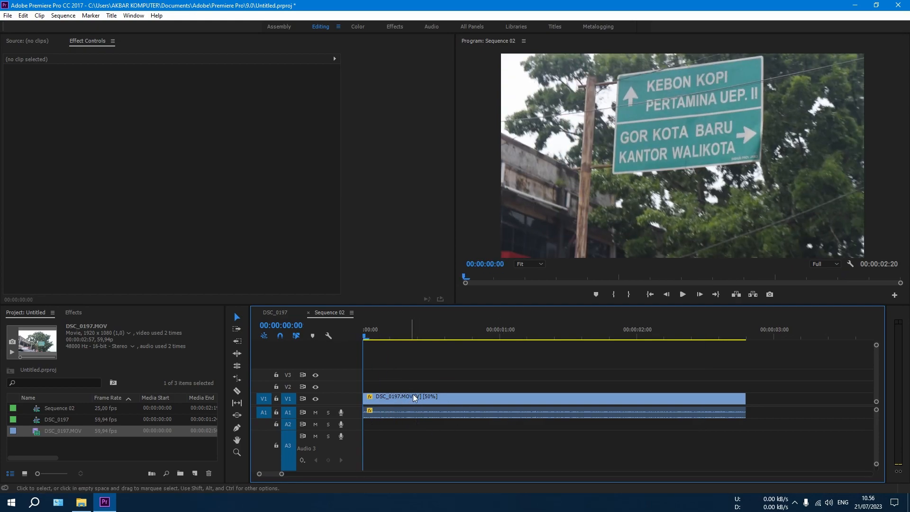
click(397, 397)
key(space)
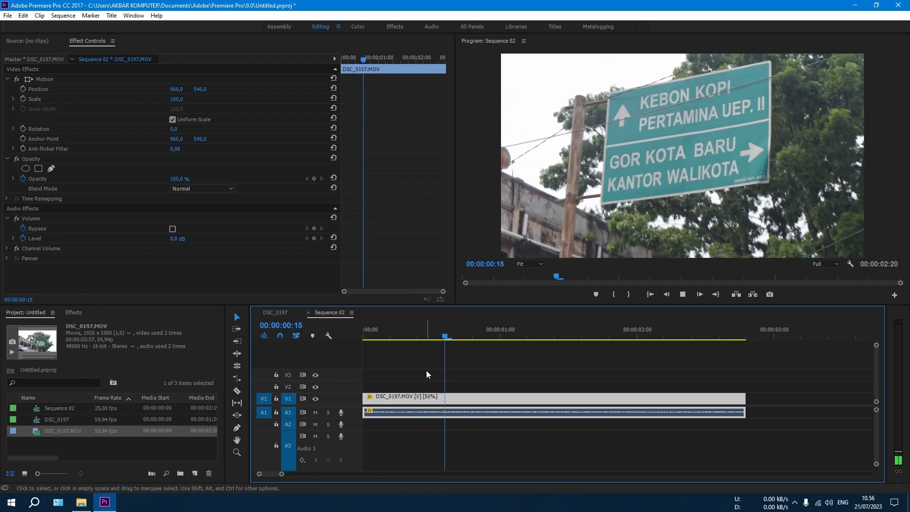
key(space)
drag(403, 335, 339, 335)
key(space)
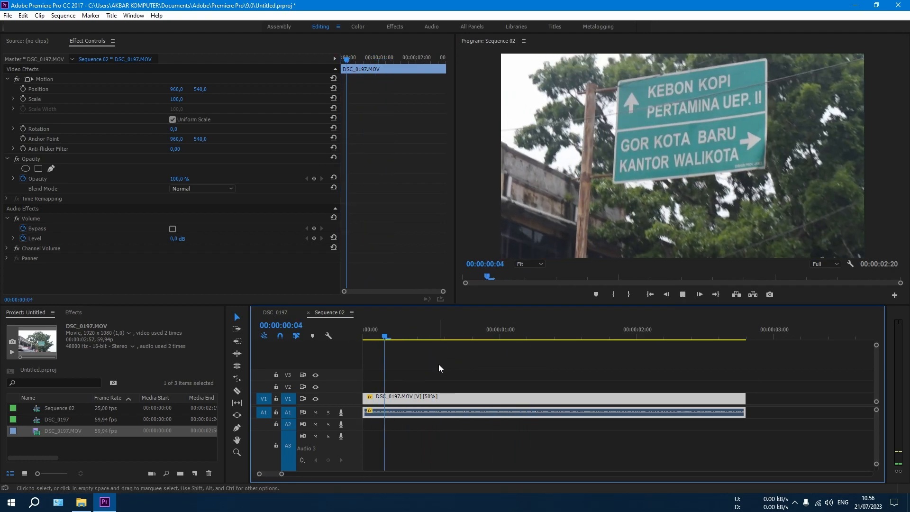
key(space)
drag(401, 333, 354, 335)
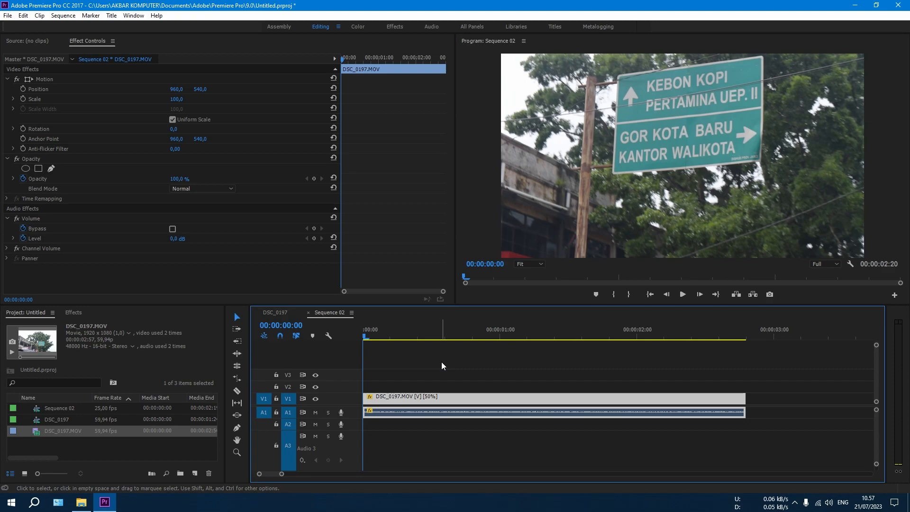
Change the slowed clip's time interpolation to Frame Blending
right_click(422, 402)
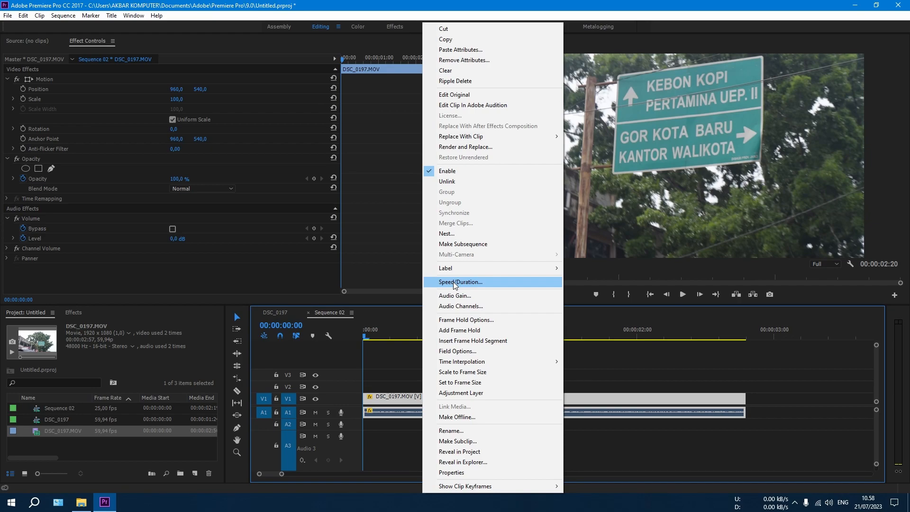
click(392, 378)
right_click(385, 398)
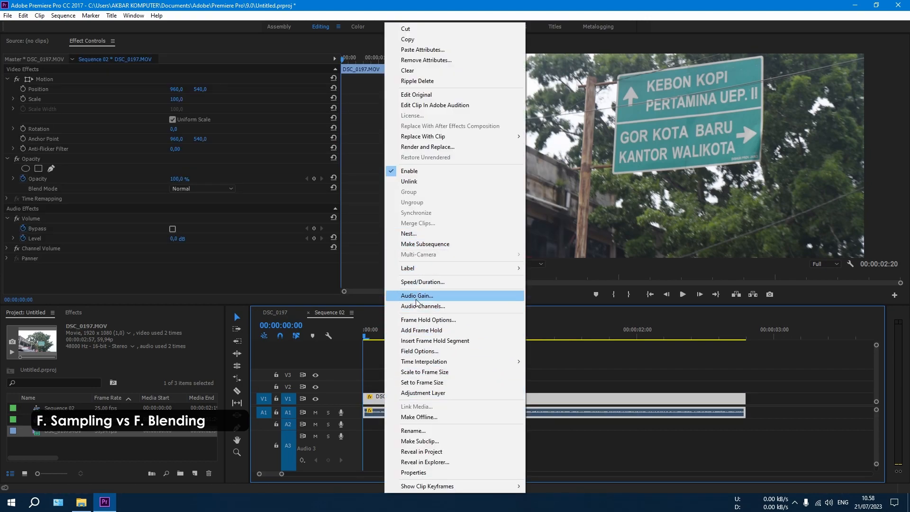
click(420, 283)
click(475, 285)
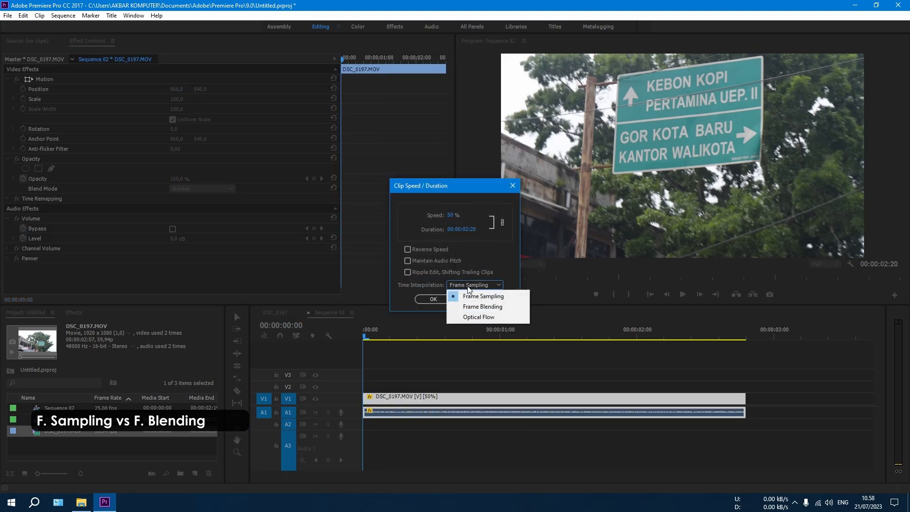
click(475, 308)
click(433, 299)
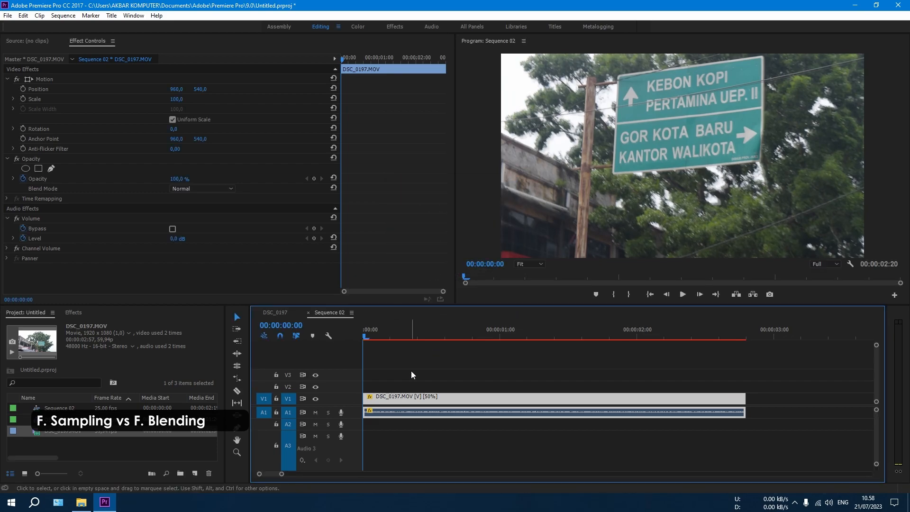
Render the sequence preview and review the frame-blended motion
click(410, 372)
key(Return)
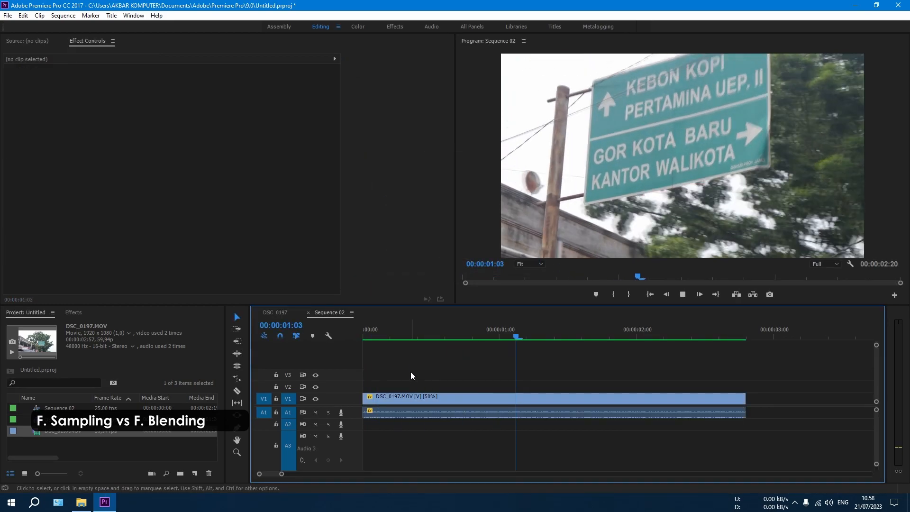
key(space)
drag(396, 336, 440, 341)
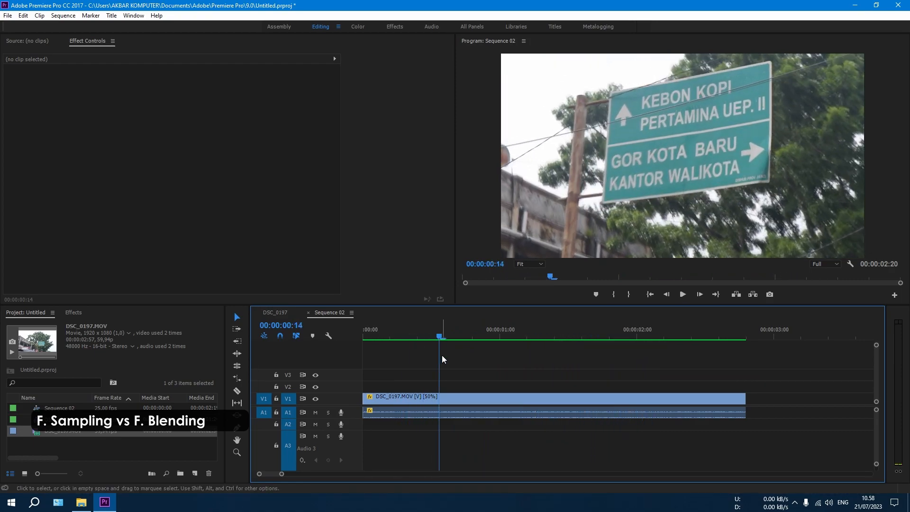
Duplicate the frame-blended clip on V1 and A1, placing the copy shortly after the original with a small gap
click(425, 399)
key(minus)
key(minus)
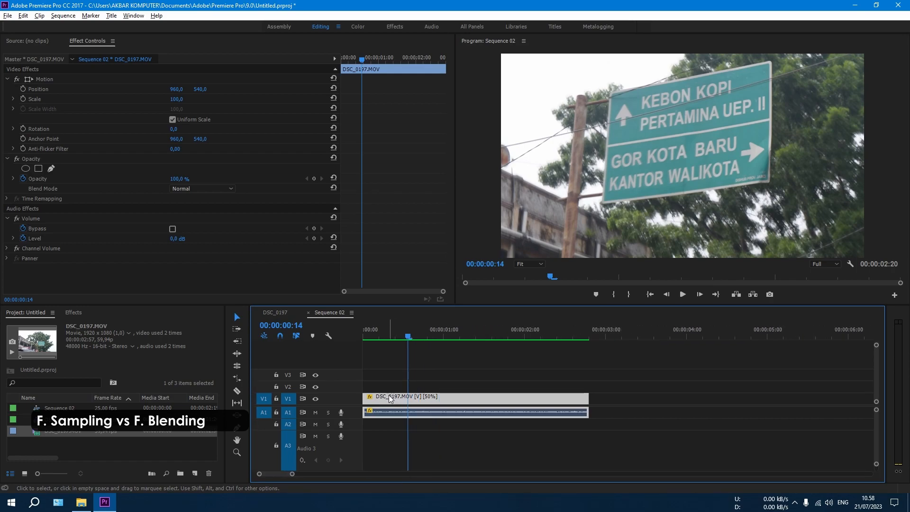
drag(395, 401, 631, 404)
click(622, 337)
click(633, 399)
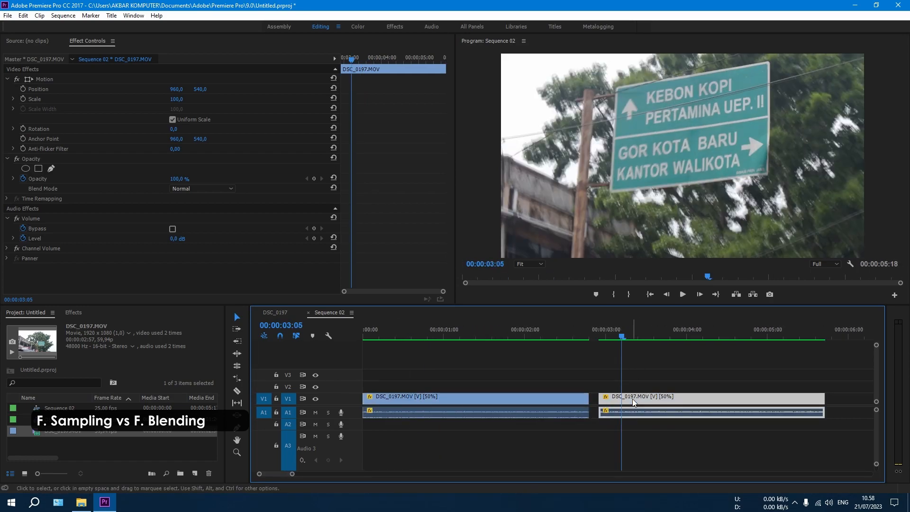
Set the first clip's time interpolation to Frame Sampling, keeping its speed at 50%
click(475, 336)
right_click(476, 397)
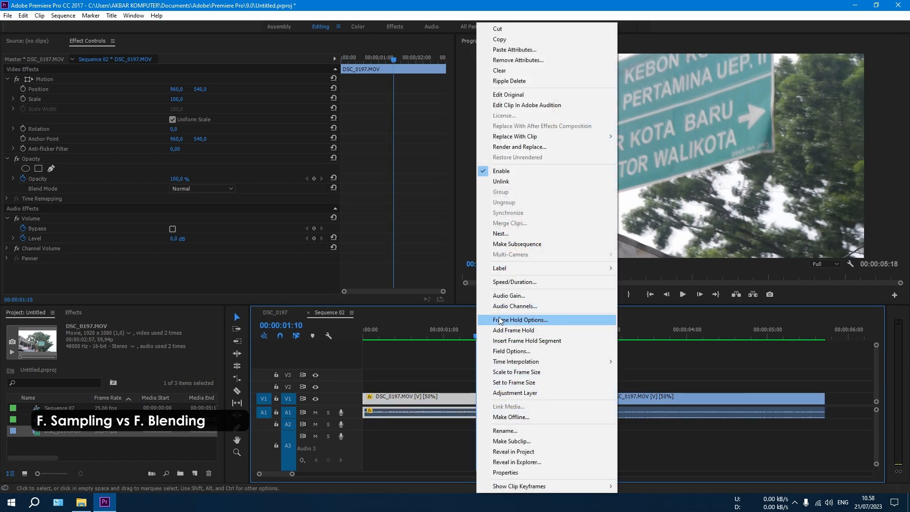
click(505, 282)
click(464, 285)
click(477, 297)
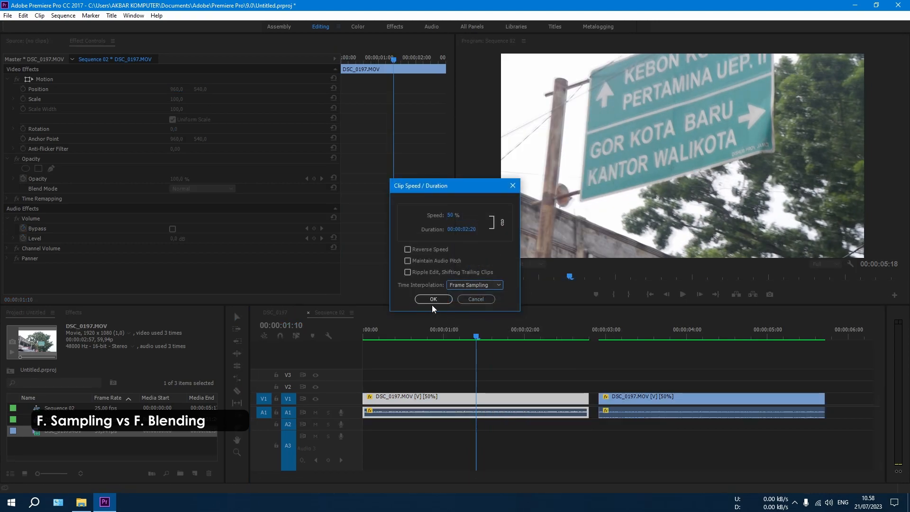
click(430, 300)
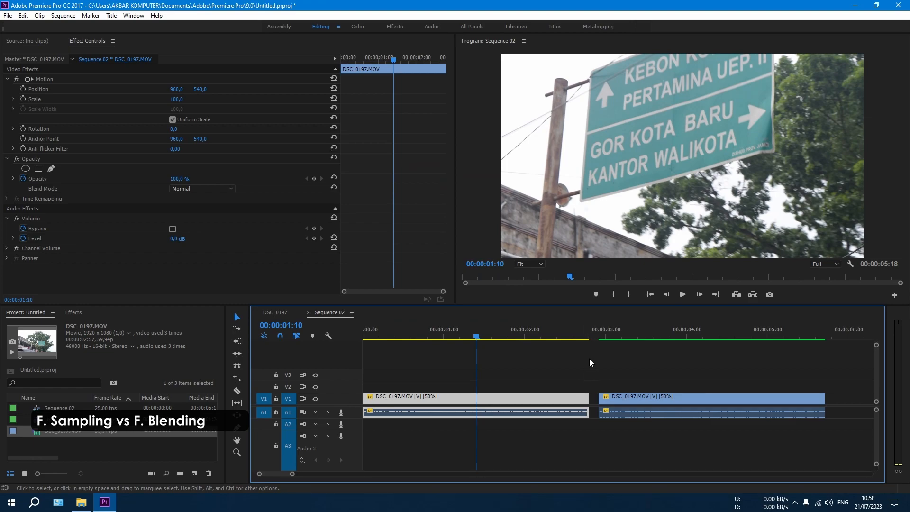
click(496, 349)
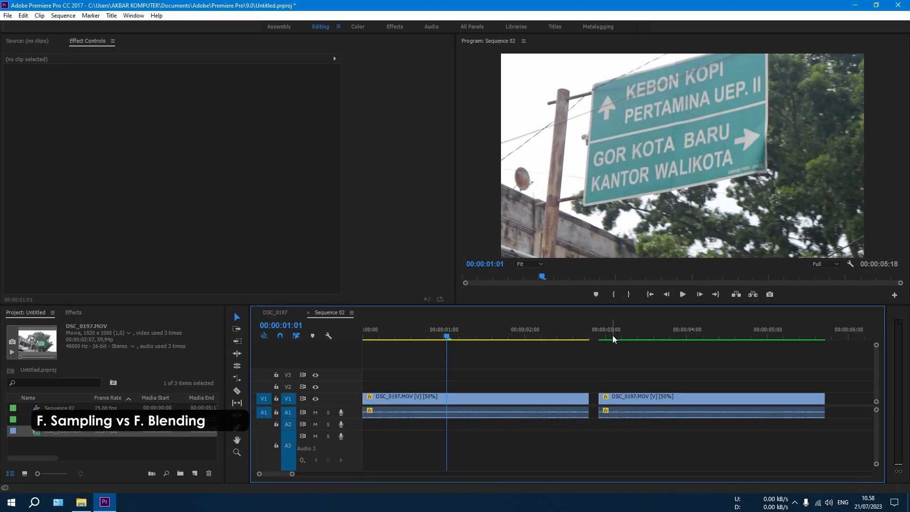
Scrub and play through the frame-blended copy to examine its motion, and look at its opacity blend mode options
click(613, 334)
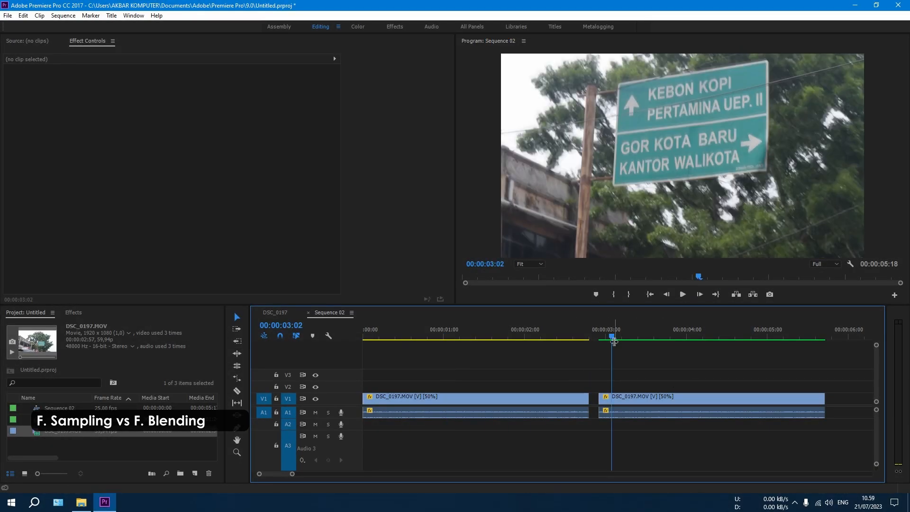
drag(614, 340, 681, 340)
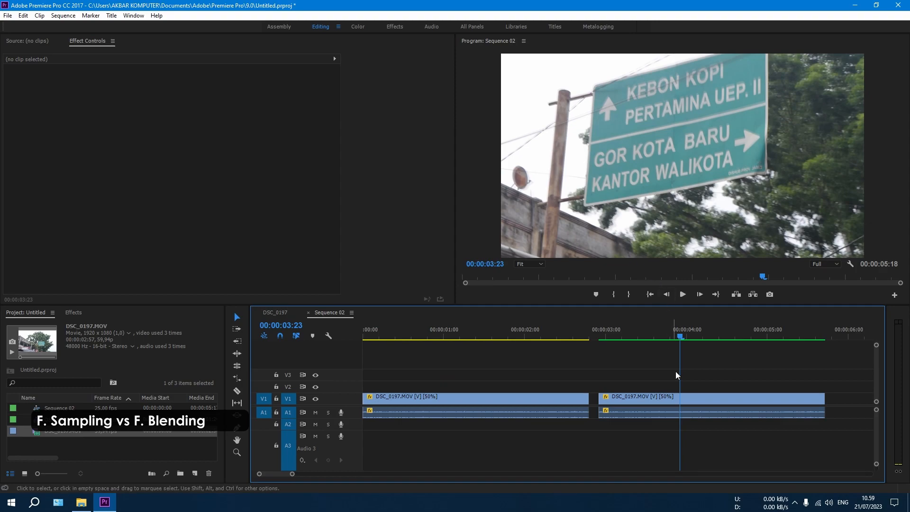
key(equal)
key(equal)
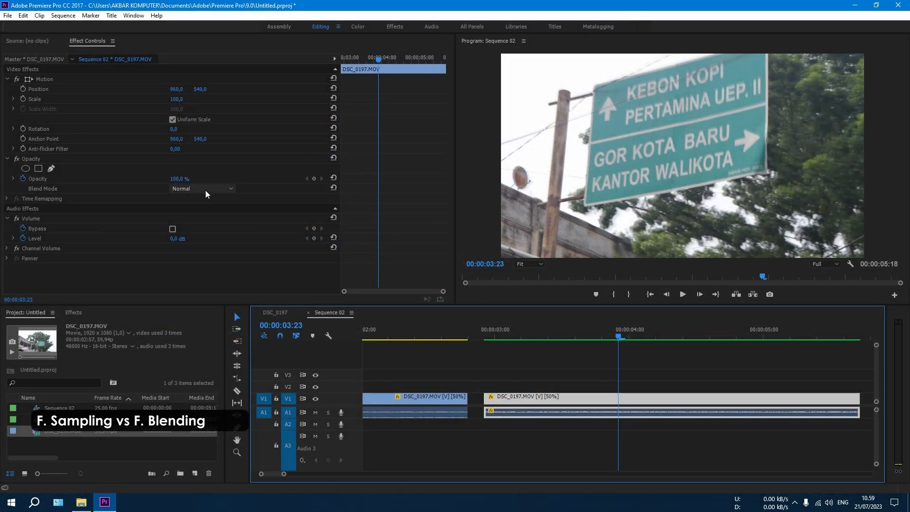
click(223, 188)
click(431, 211)
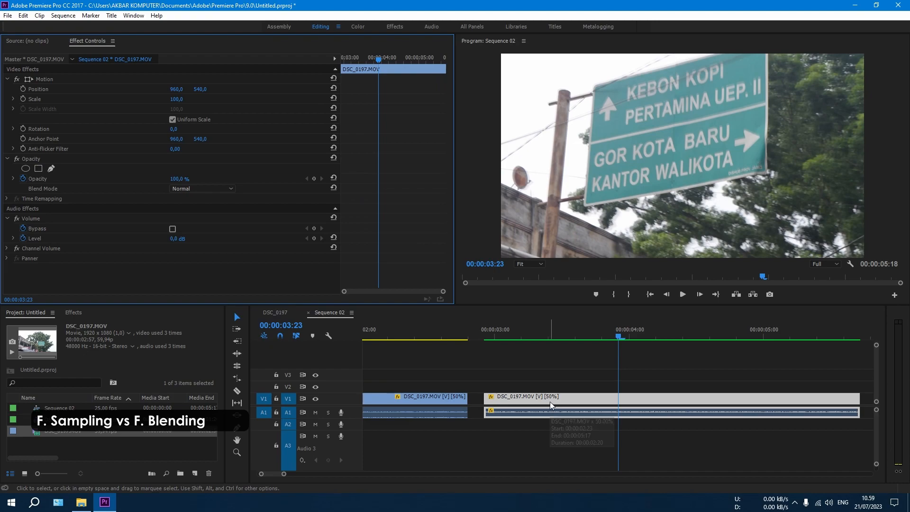
key(minus)
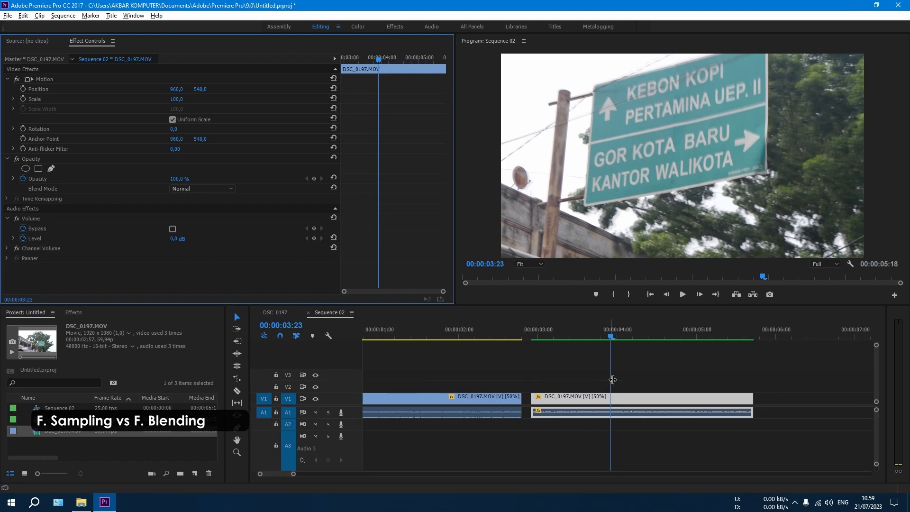
click(653, 386)
key(space)
key(space)
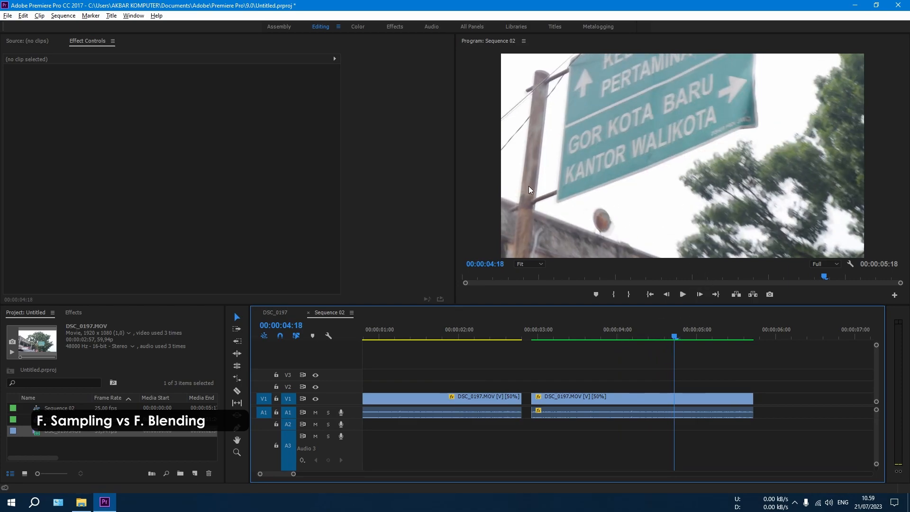
Set the Program monitor's zoom level to 100% and bring the pole and sign lettering into view
click(529, 264)
click(531, 331)
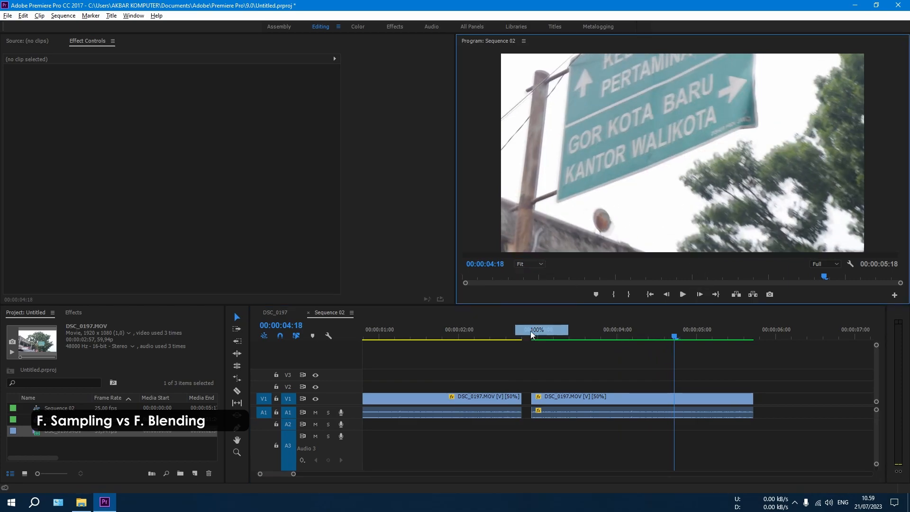
drag(588, 255, 476, 254)
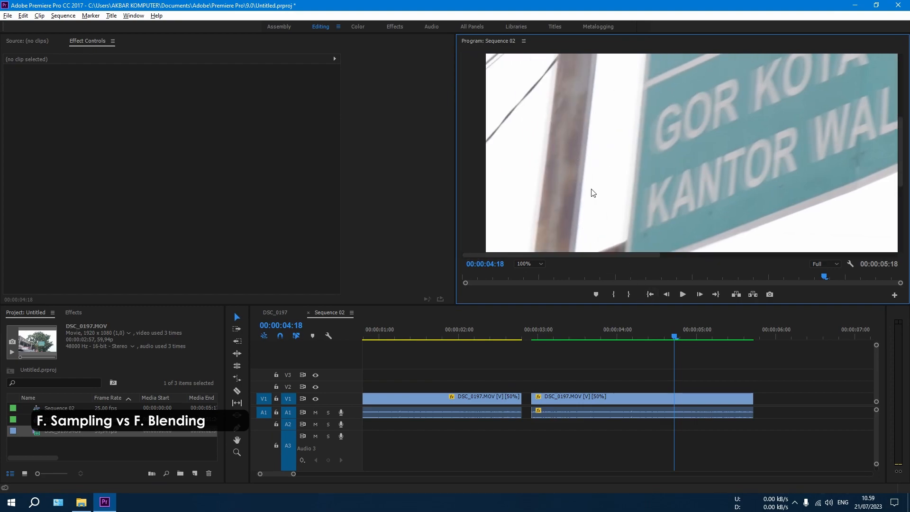
Compare magnified frames of the Frame Sampling clip and the Frame Blending copy around the pole, wires and sign lettering
click(670, 337)
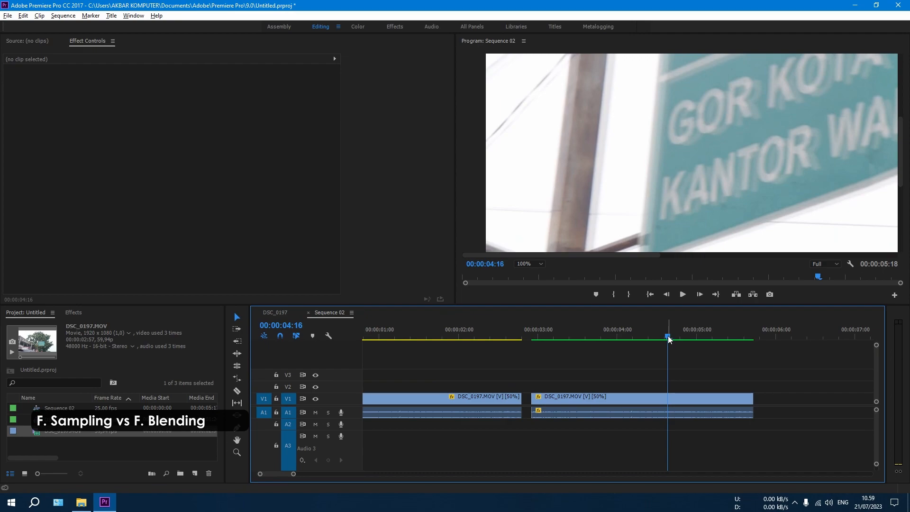
click(443, 335)
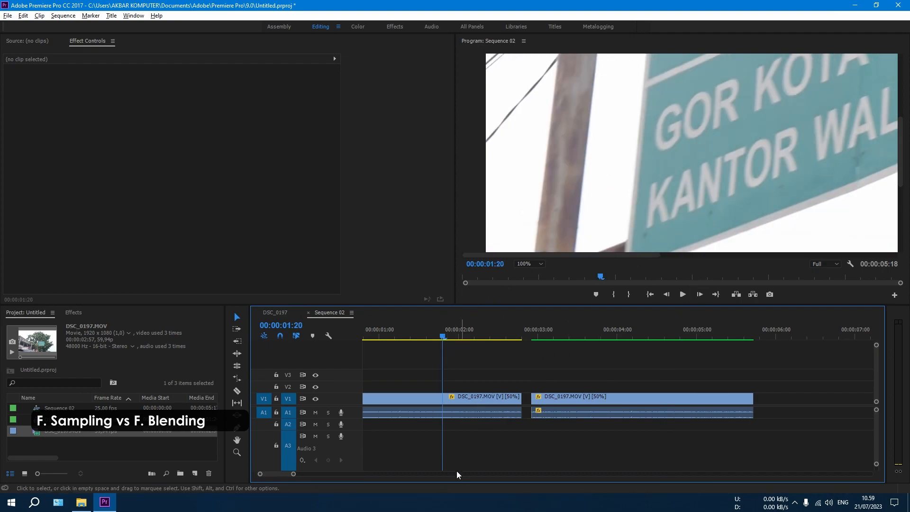
scroll(272, 473, up, 2)
mouse_move(493, 337)
mouse_down()
mouse_move(468, 335)
mouse_move(480, 337)
mouse_up()
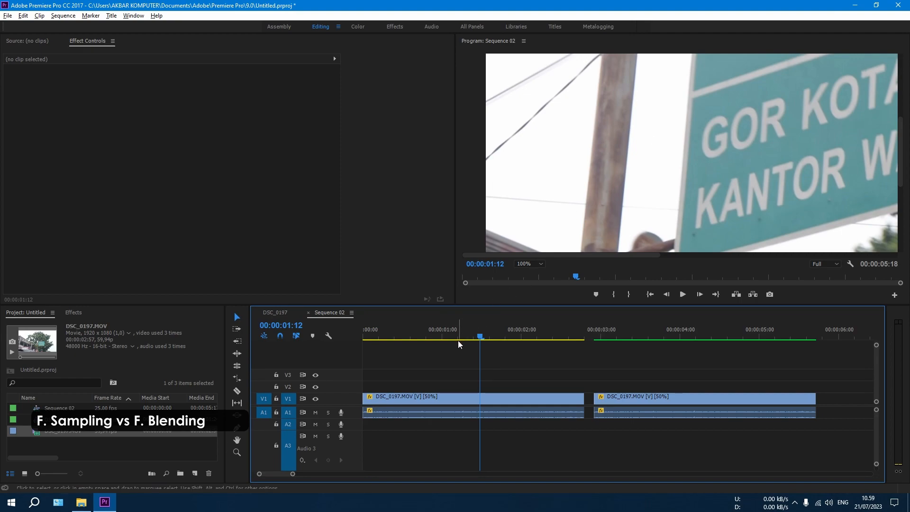
click(673, 332)
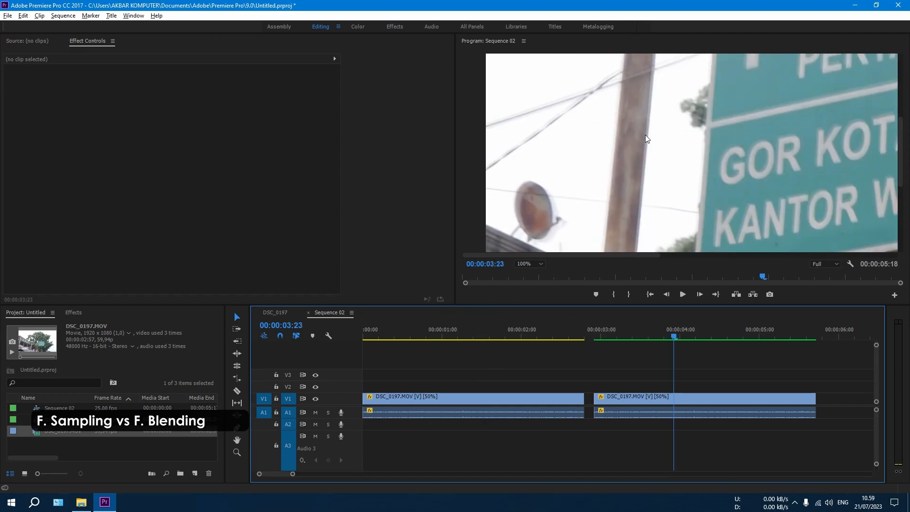
mouse_move(679, 336)
mouse_down()
mouse_move(709, 335)
mouse_move(683, 337)
mouse_up()
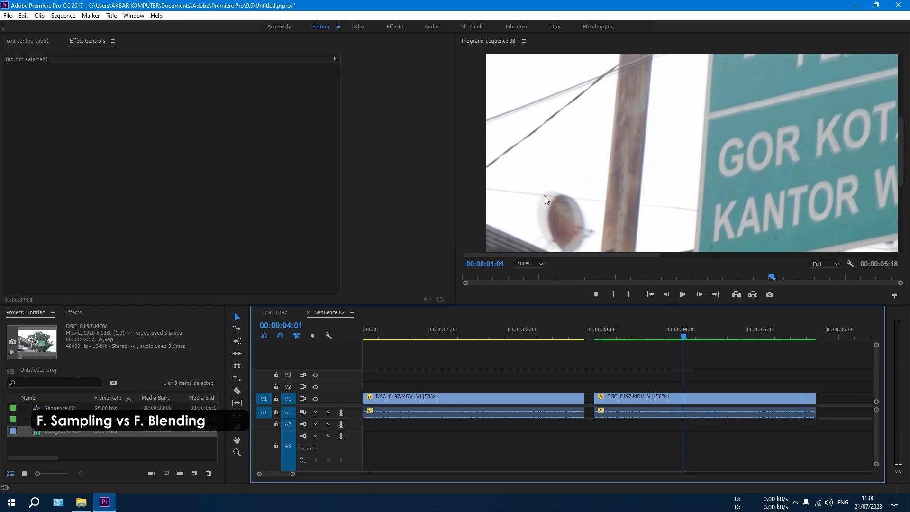
click(457, 337)
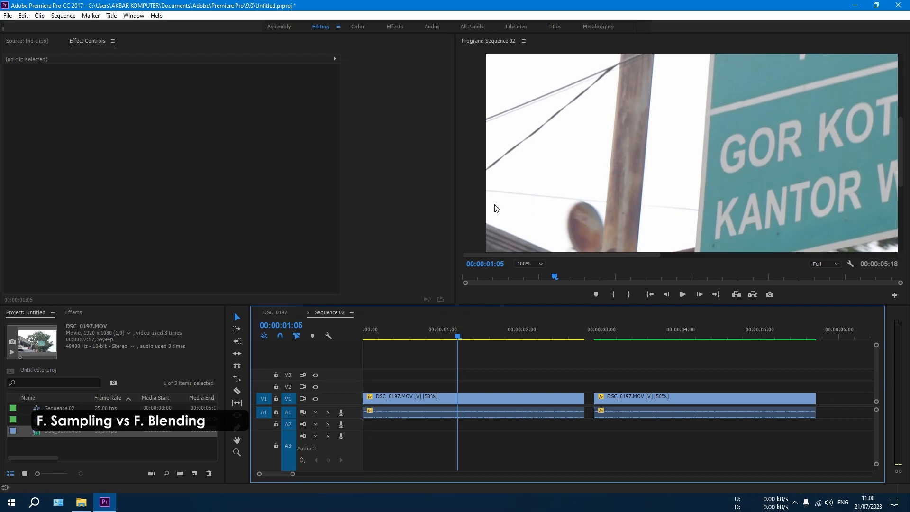
Place a copy of the Frame Blending clip as a third clip on V1 and set its time interpolation to Optical Flow
click(681, 335)
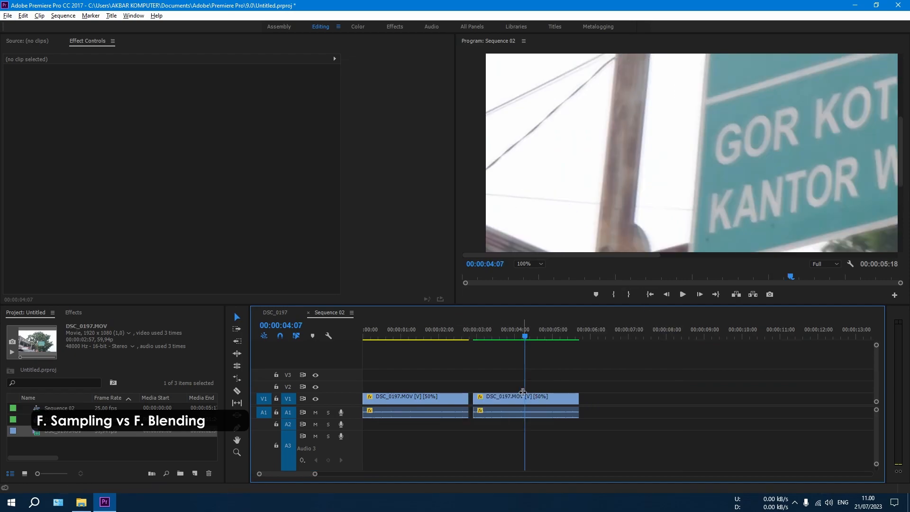
drag(496, 398, 605, 406)
right_click(615, 401)
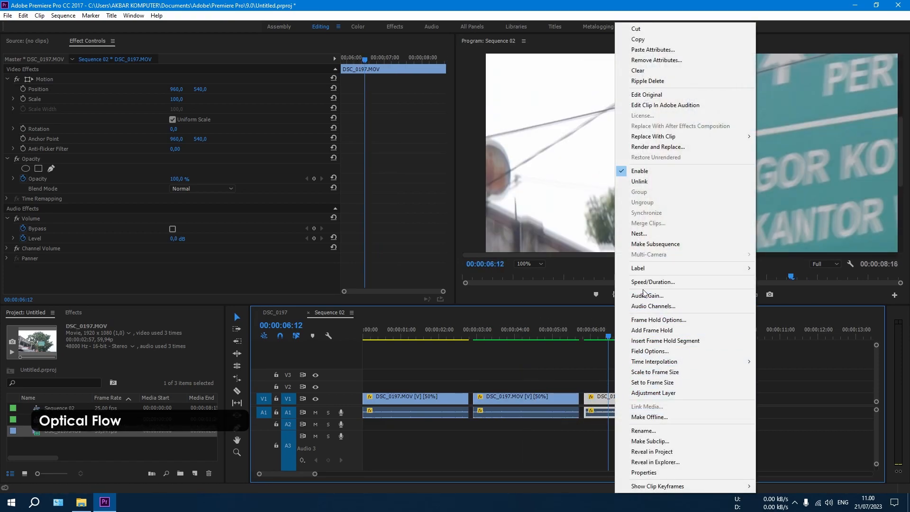
click(642, 284)
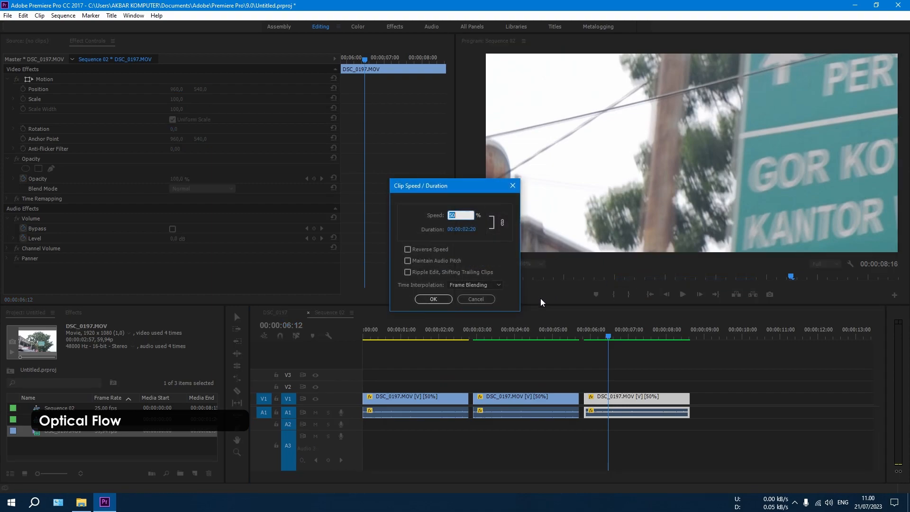
click(498, 285)
click(470, 318)
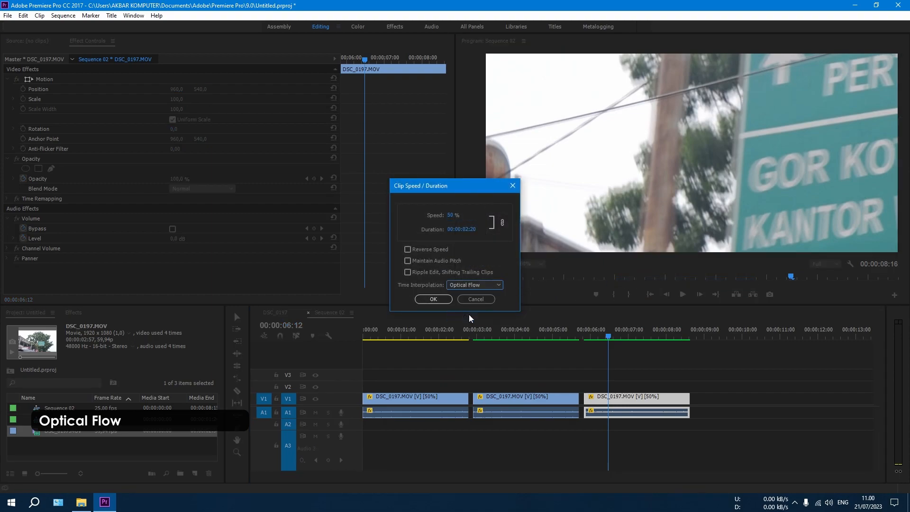
click(425, 298)
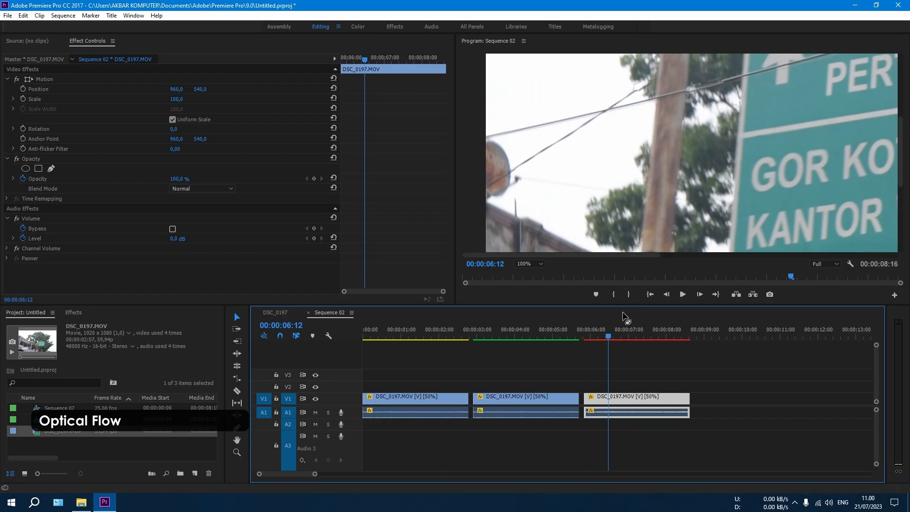
Scrub through the Optical Flow clip's opening frames to examine the motion, and set the Program monitor's zoom level to Fit
click(625, 364)
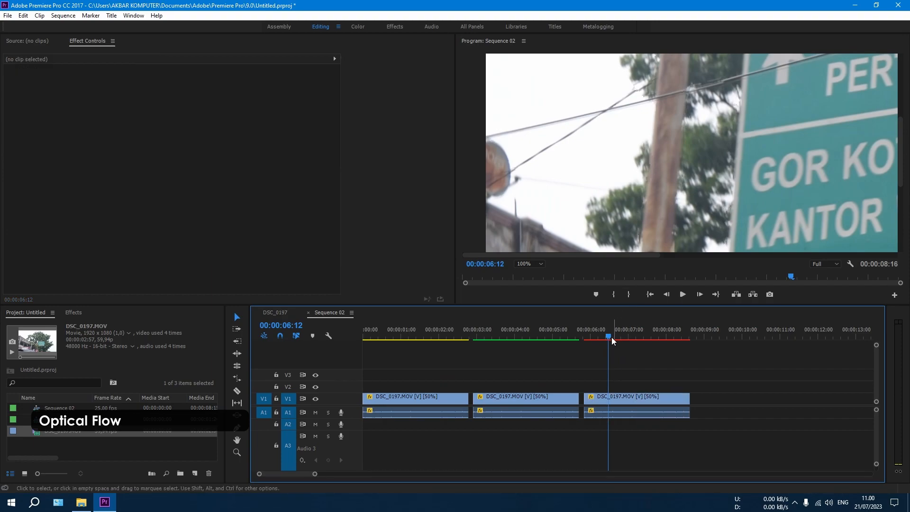
mouse_move(610, 338)
mouse_down()
mouse_move(632, 344)
mouse_move(591, 344)
mouse_move(649, 344)
mouse_move(598, 351)
mouse_up()
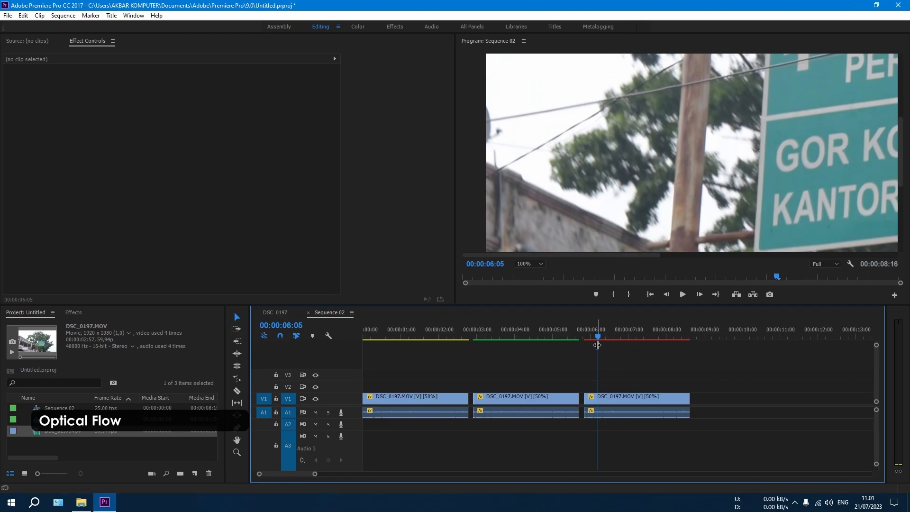
drag(598, 338, 611, 339)
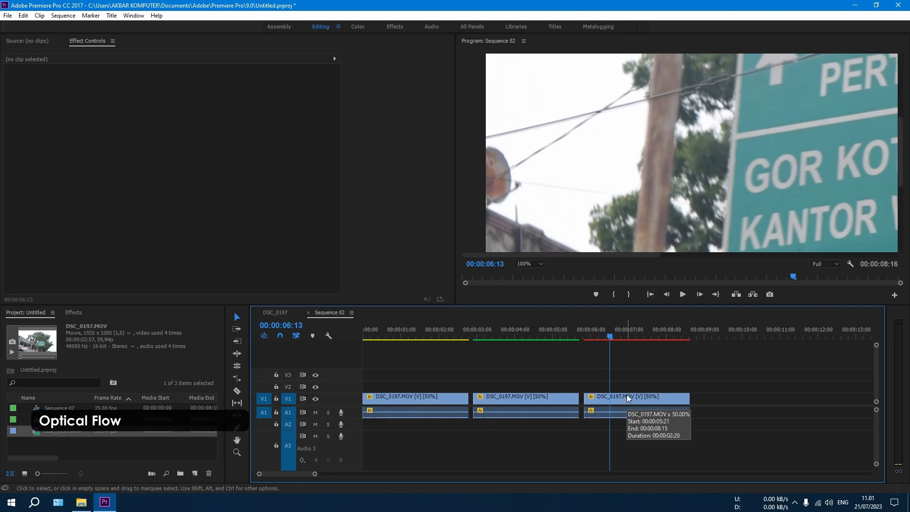
click(529, 264)
click(524, 270)
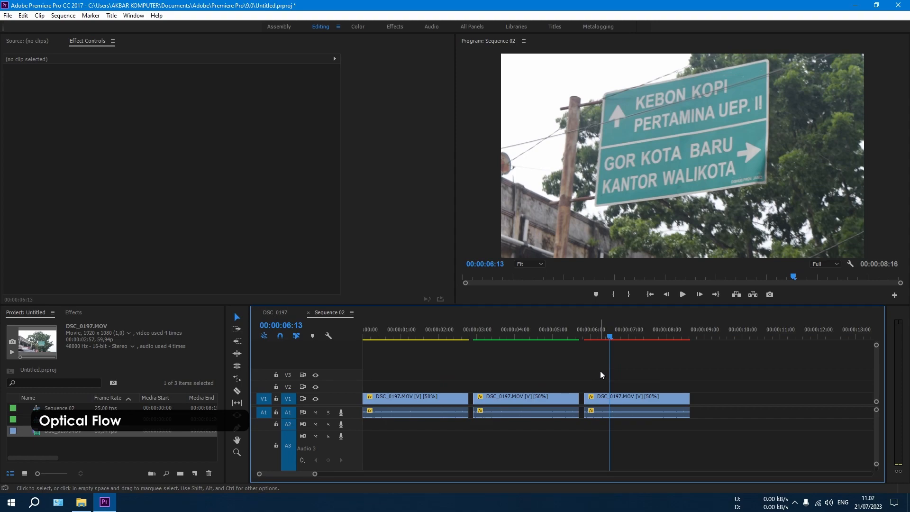
Set the third clip's speed to 30%, keeping Optical Flow interpolation
click(624, 397)
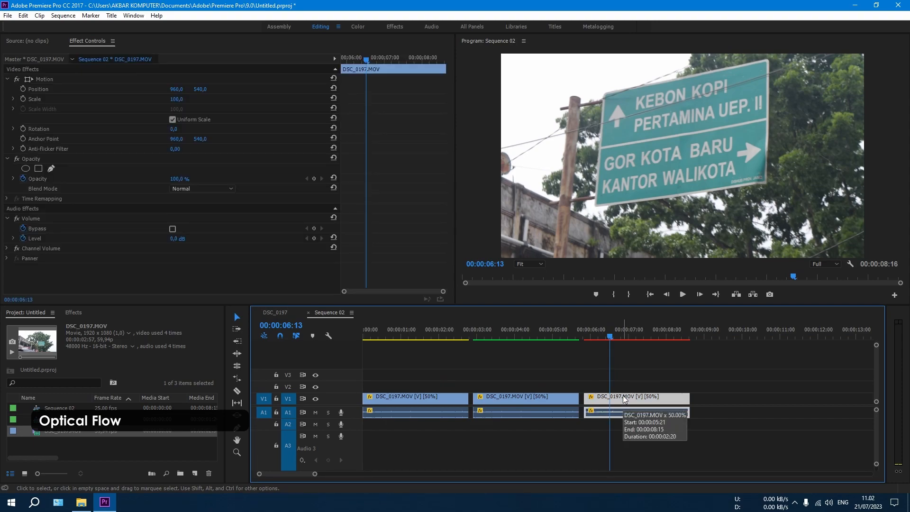
right_click(625, 399)
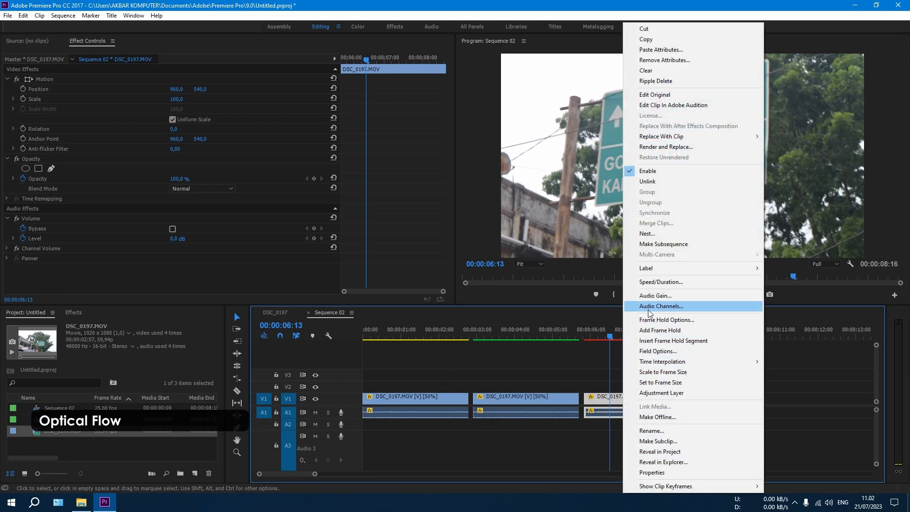
click(660, 282)
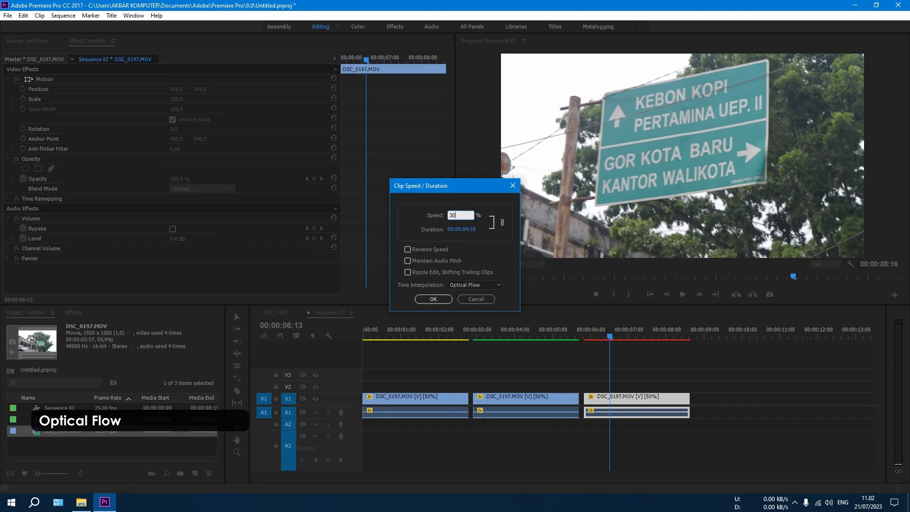
text(30)
key(Return)
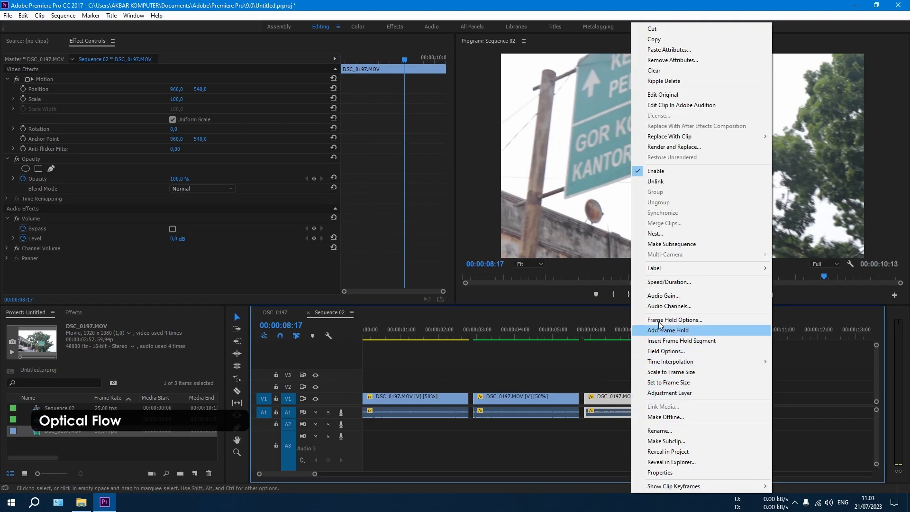
Set the Optical Flow clip's speed to 20% and render its video preview
click(656, 282)
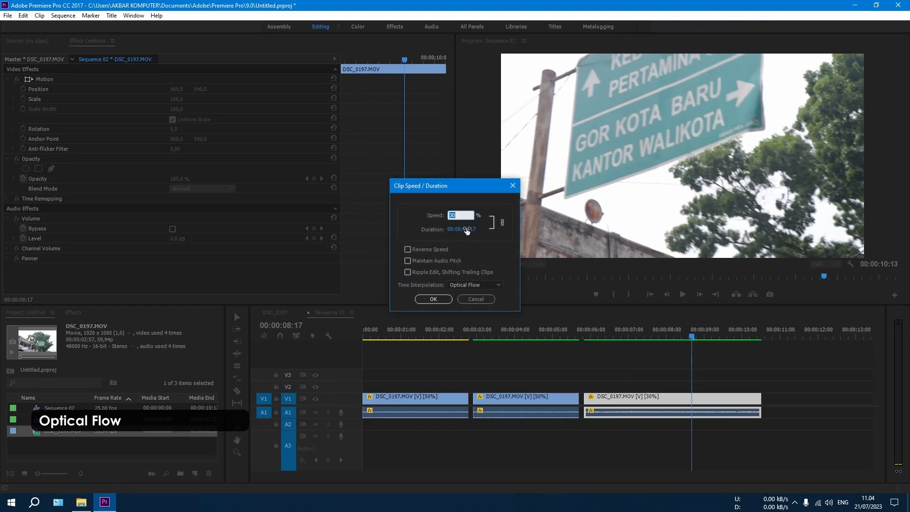
text(20)
key(Return)
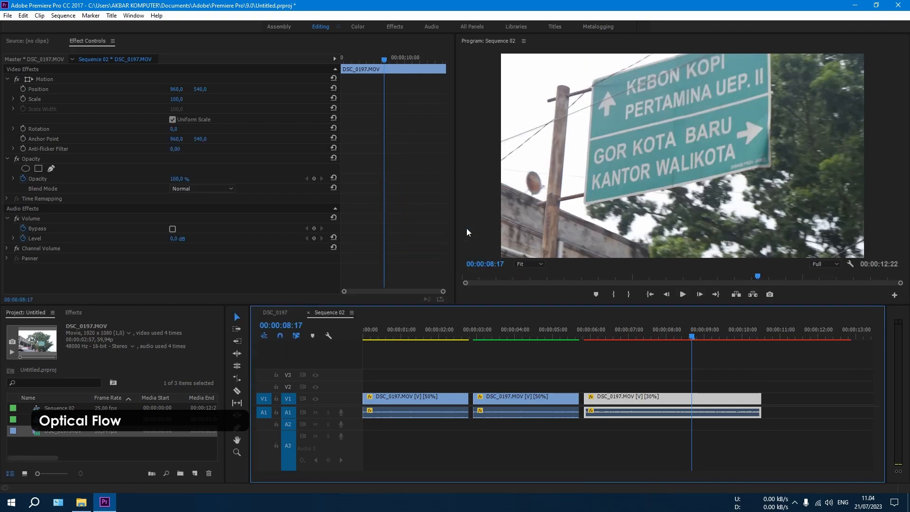
click(659, 379)
key(Return)
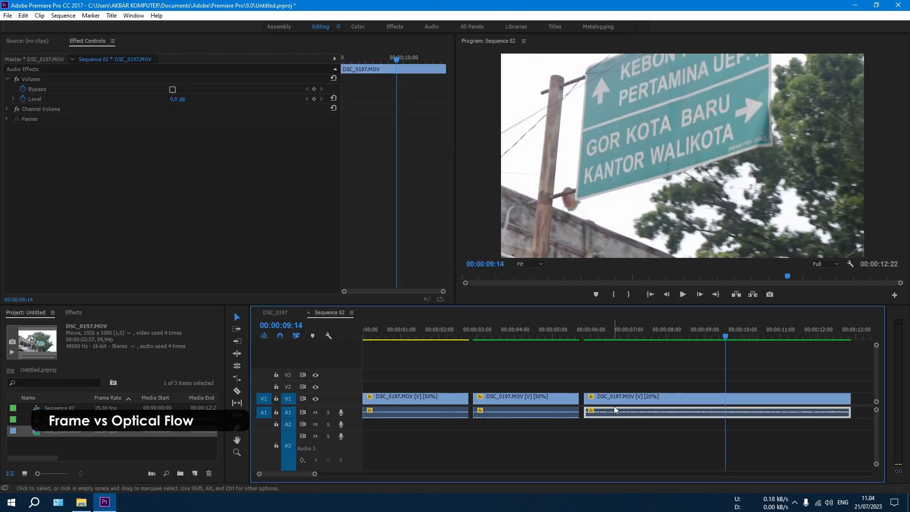
Delete the audio part of the Optical Flow clip and play its video to examine the slow motion
key(Delete)
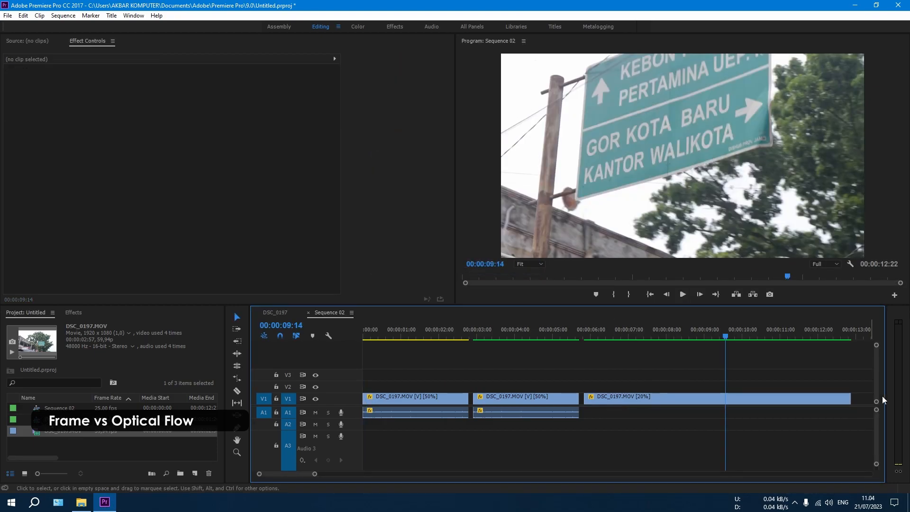
click(594, 333)
key(space)
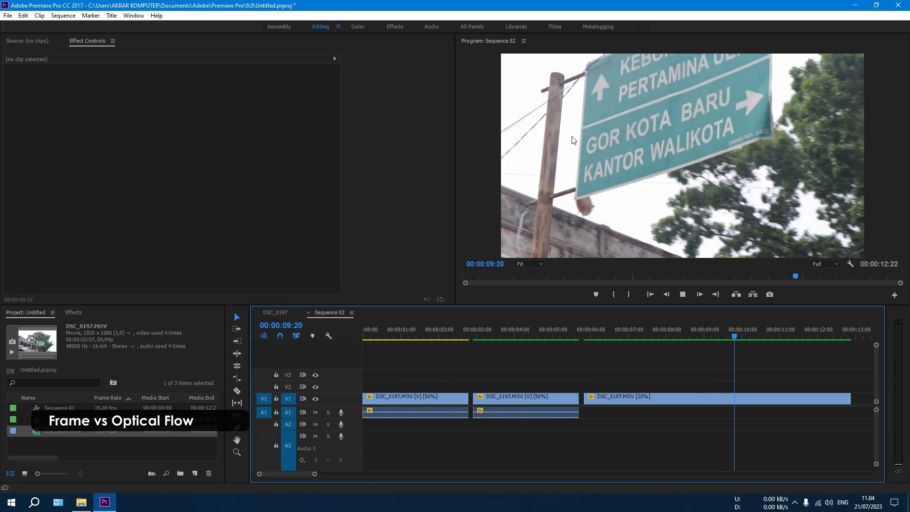
key(space)
Move the Optical Flow clip further along V1 to leave a gap after the Frame Blending clip, and compare frames of both
drag(592, 401, 797, 400)
click(501, 333)
click(514, 392)
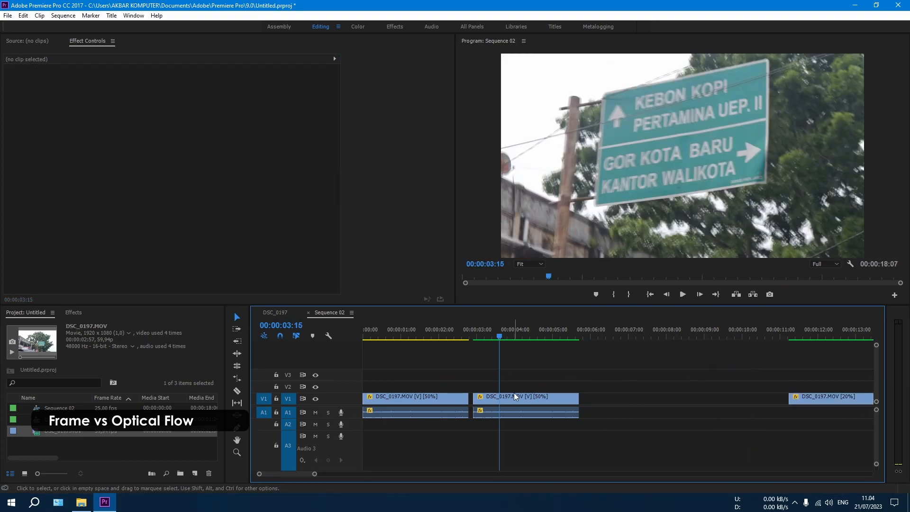
click(823, 338)
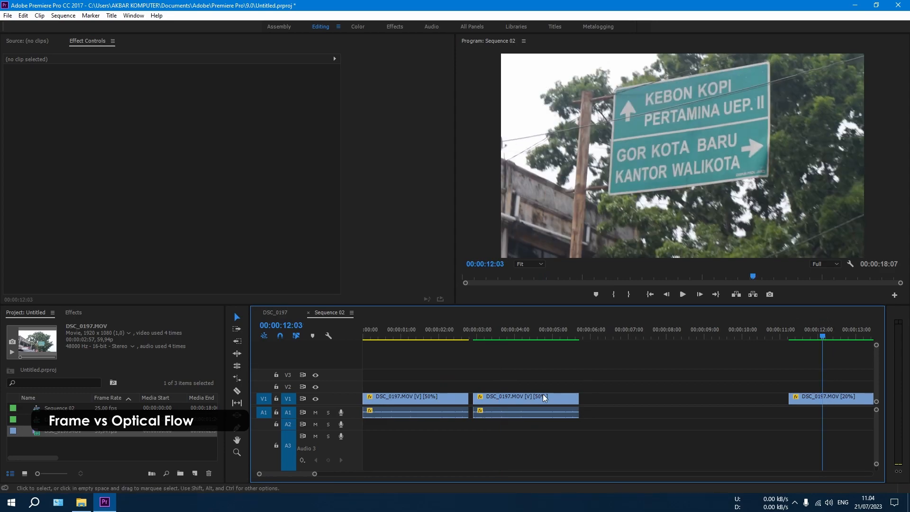
Set the second clip's speed to 20%, keeping Frame Blending, and render and play its preview
click(529, 397)
right_click(528, 396)
click(550, 278)
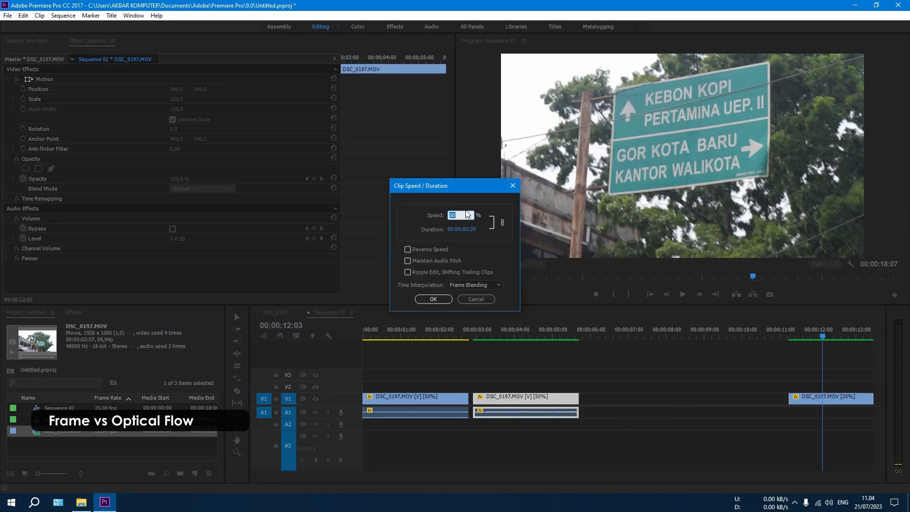
text(20)
key(Return)
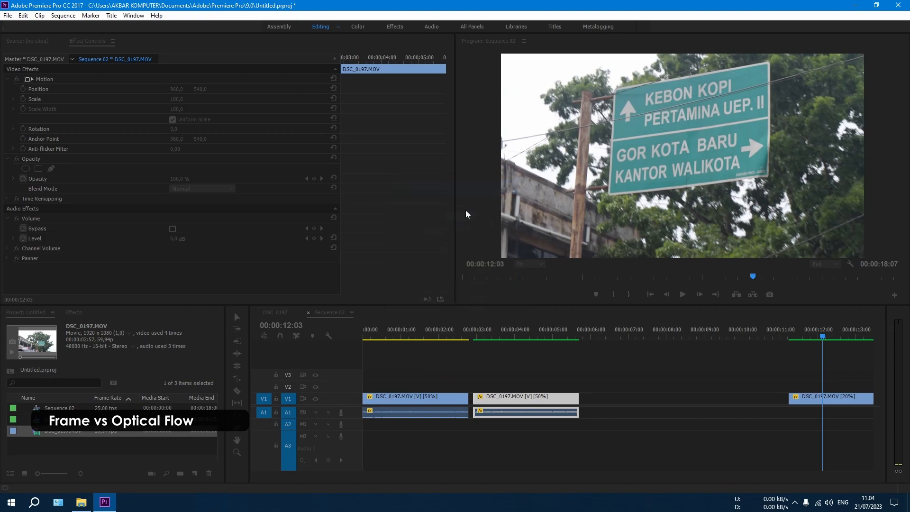
click(504, 337)
key(Return)
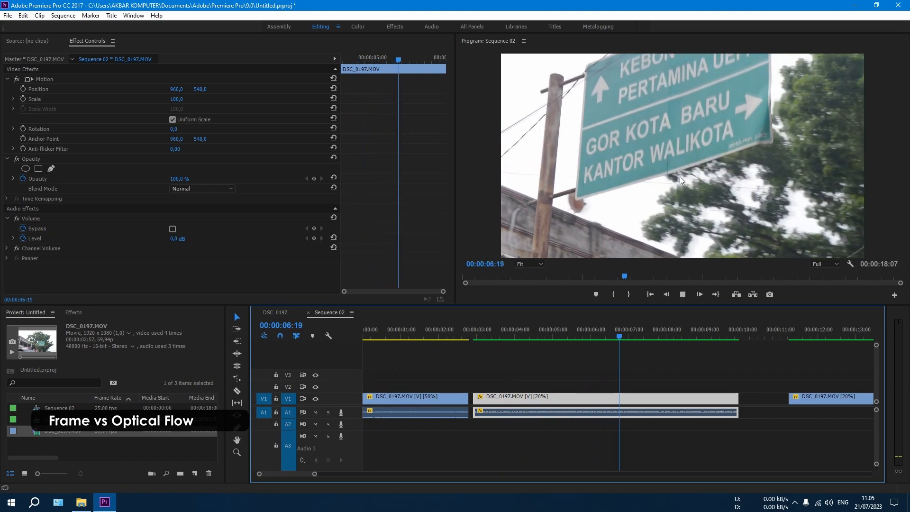
Move the Optical Flow clip closer behind the Frame Blending clip and play it for comparison
key(space)
drag(827, 394, 777, 400)
click(779, 338)
key(space)
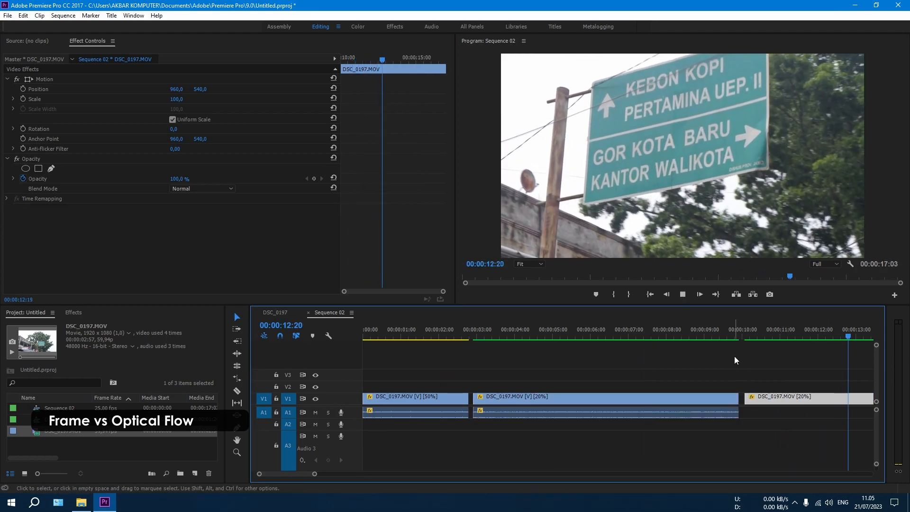
key(space)
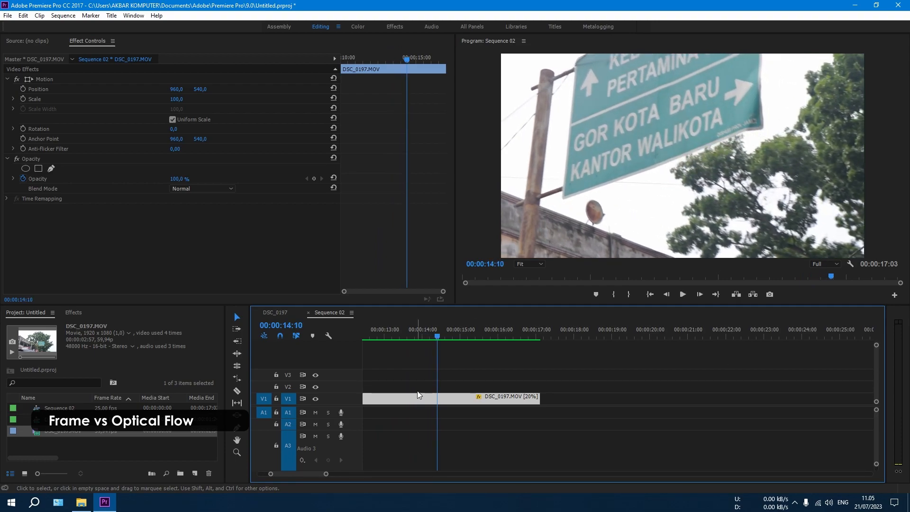
Move the Frame Blending and Optical Flow clips together further along V1 to leave room after the first clip
scroll(485, 439, up, 10)
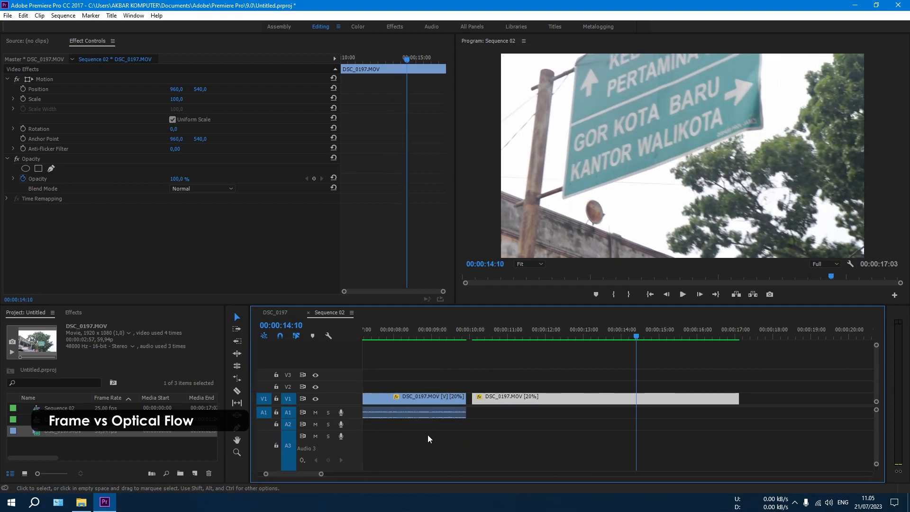
drag(524, 368, 815, 431)
drag(492, 399, 775, 399)
Set the first clip's speed to 20%, keeping Frame Sampling, and play it from the start of the sequence
click(417, 329)
right_click(401, 397)
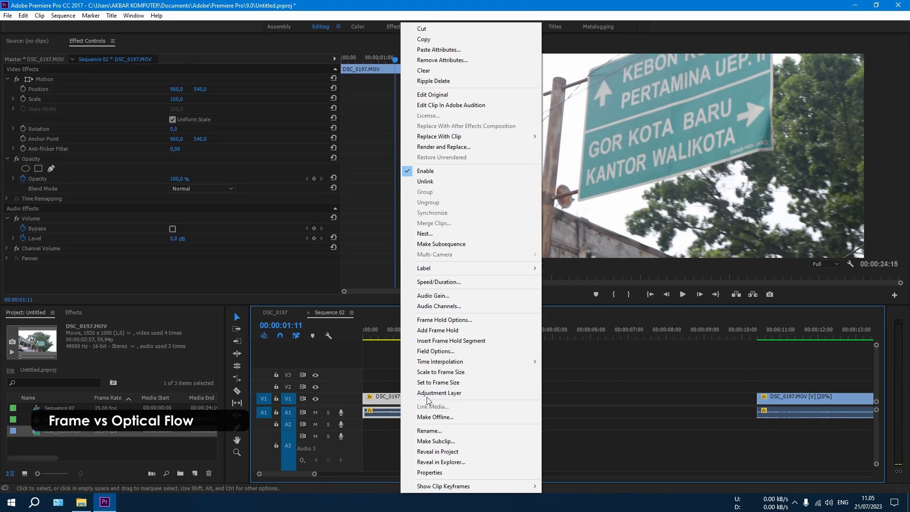
click(496, 281)
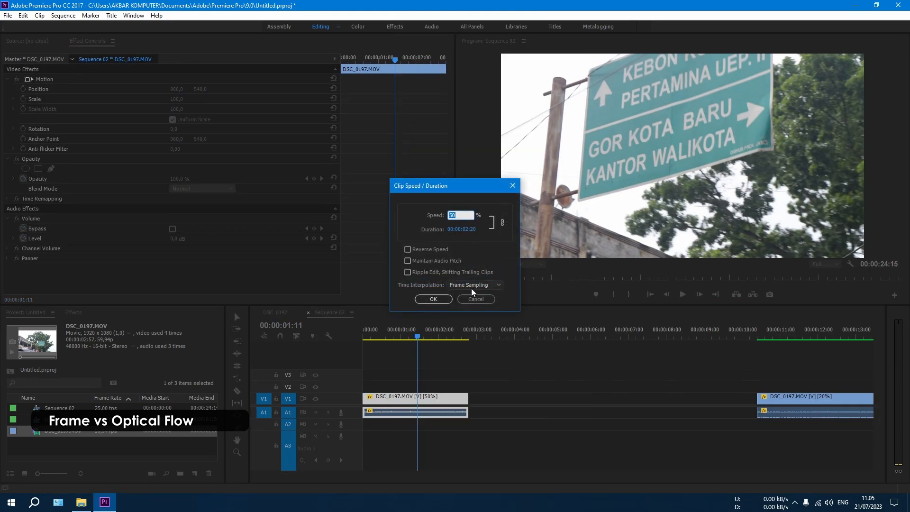
text(20)
key(Return)
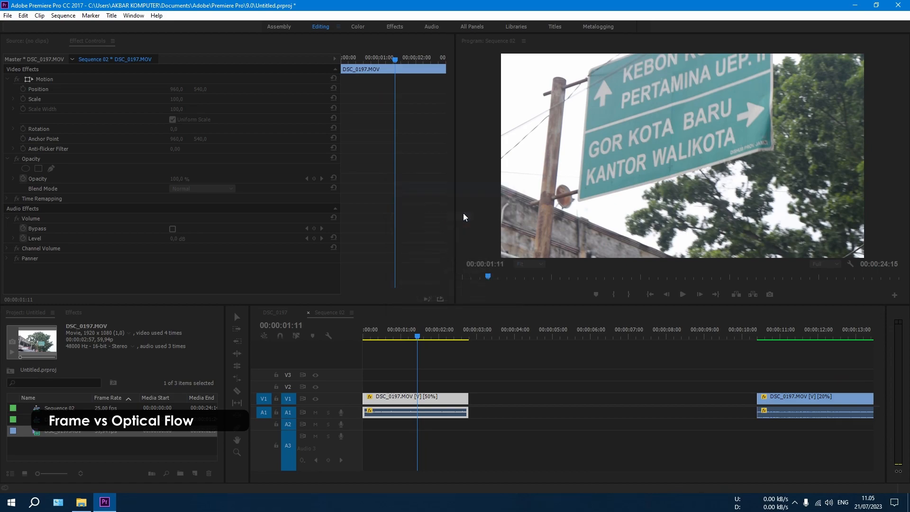
drag(390, 336, 354, 338)
key(space)
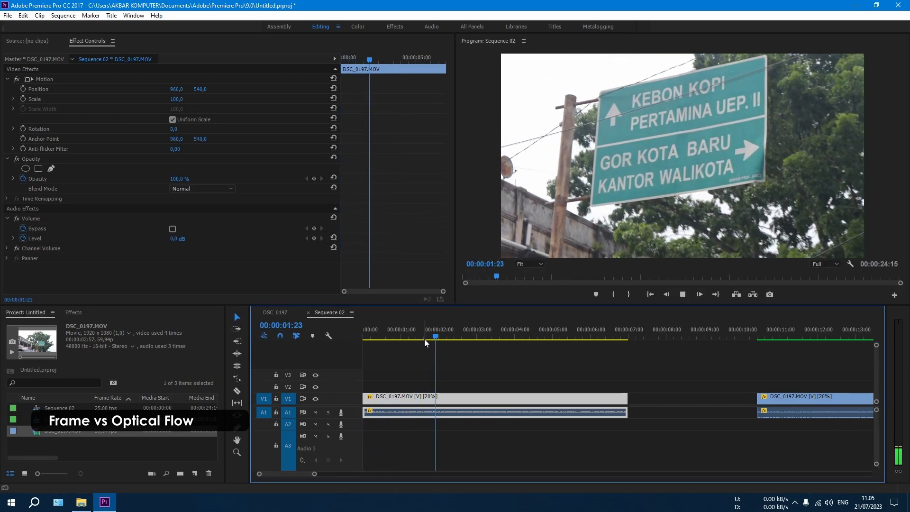
key(space)
Move the Frame Blending and Optical Flow clips together back along V1, leaving only a small gap behind the Frame Sampling clip
scroll(497, 415, down, 4)
drag(527, 363, 735, 437)
drag(570, 412, 636, 418)
click(505, 383)
click(485, 331)
scroll(474, 424, up, 5)
drag(507, 398, 493, 404)
scroll(422, 382, down, 3)
scroll(578, 376, down, 2)
click(649, 375)
drag(596, 372, 690, 422)
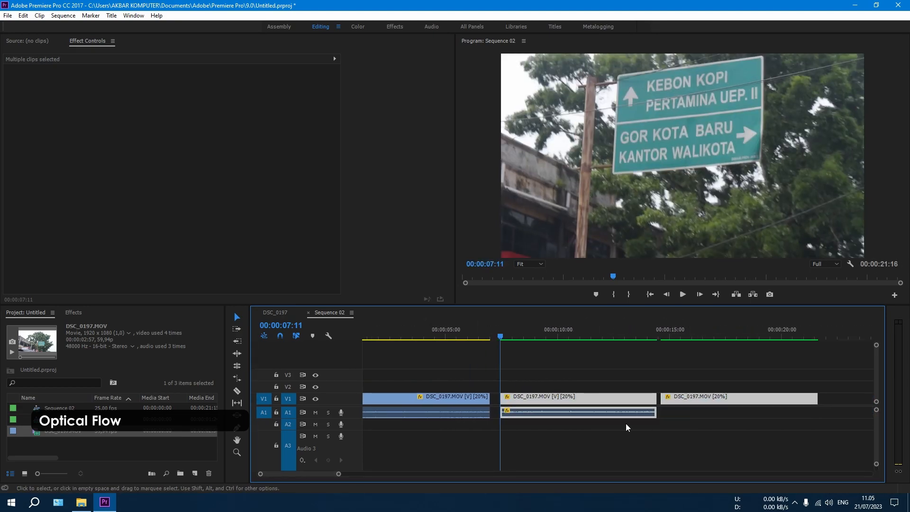
scroll(550, 412, up, 3)
drag(483, 398, 472, 398)
Play the Optical Flow clip at 20% speed and go to its frame at 00:00:16:09 to examine the sign and surroundings
click(716, 378)
click(741, 336)
key(Left)
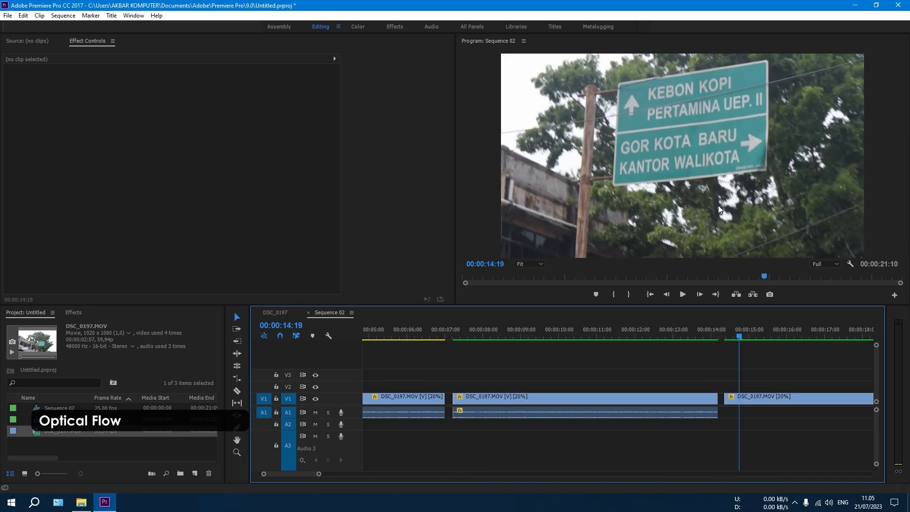
key(space)
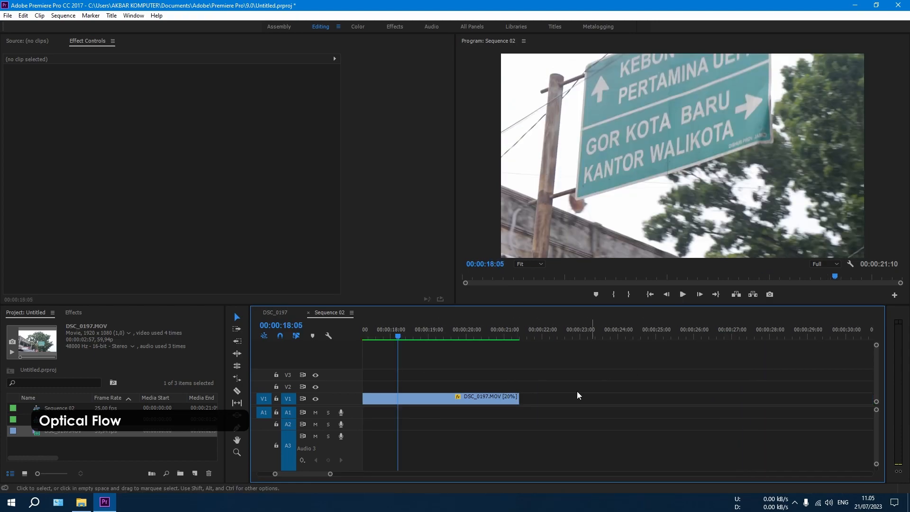
scroll(296, 471, up, 5)
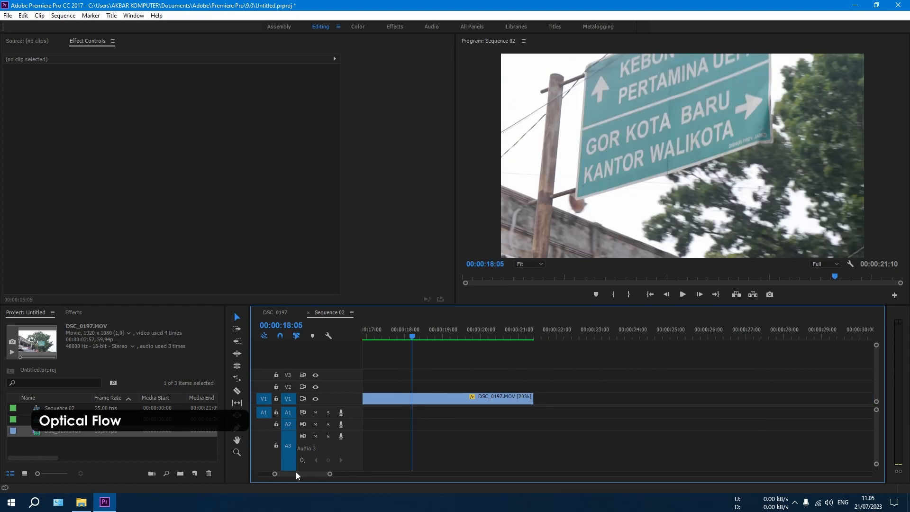
click(501, 332)
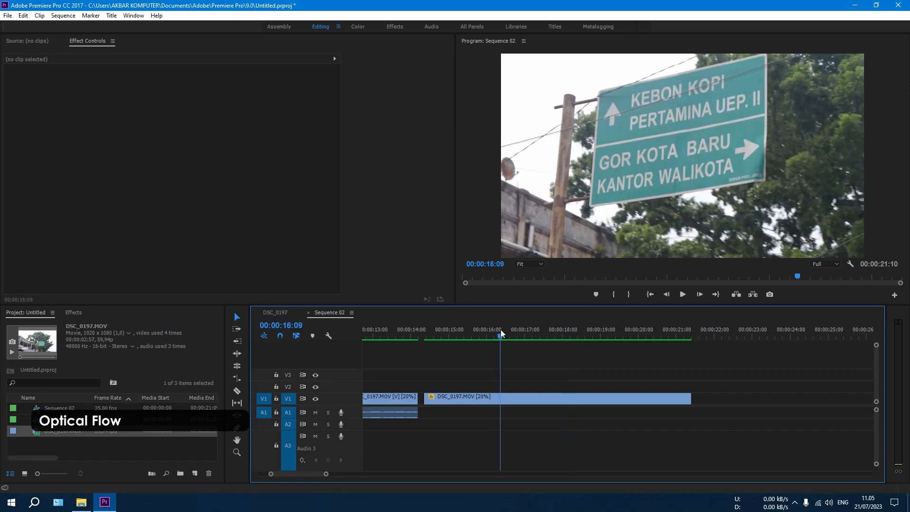
Play the Optical Flow clip onward, then go to its frame at 00:00:16:12 in the maximized program preview
key(space)
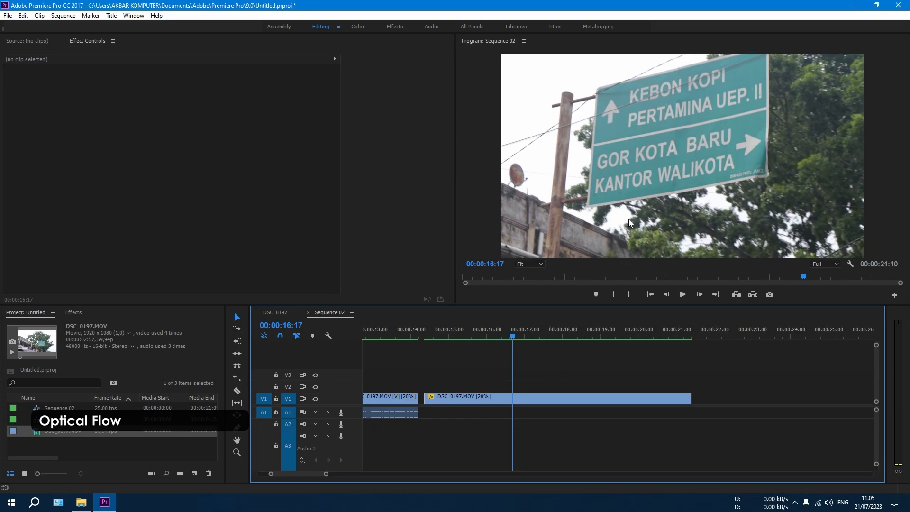
key(space)
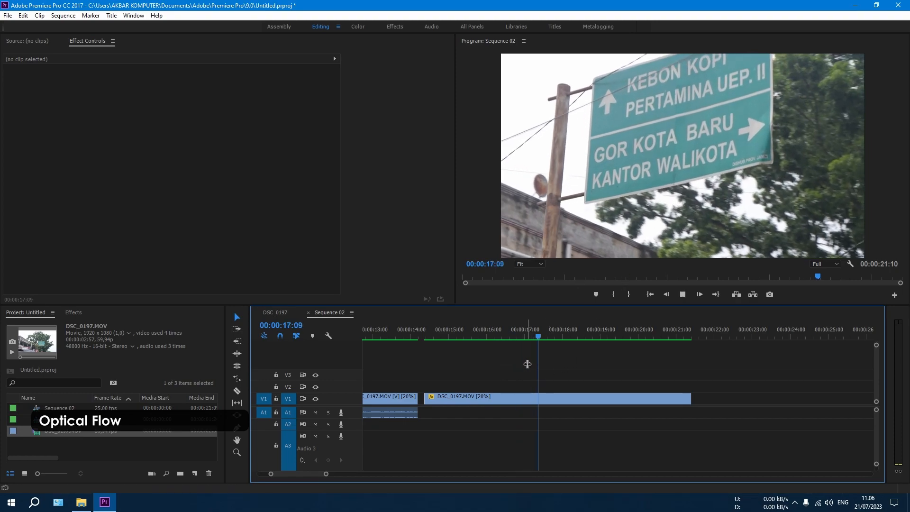
mouse_move(519, 329)
mouse_down()
mouse_move(531, 333)
mouse_move(522, 334)
mouse_up()
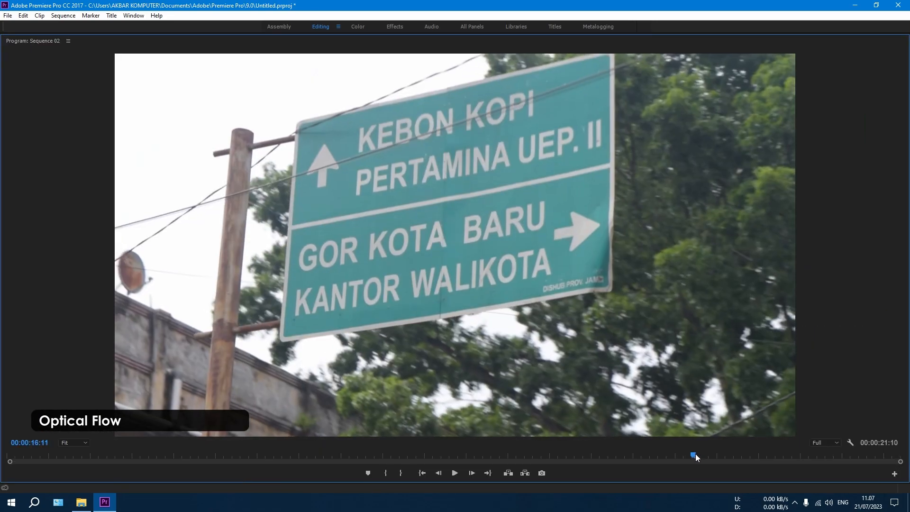
drag(696, 454, 695, 454)
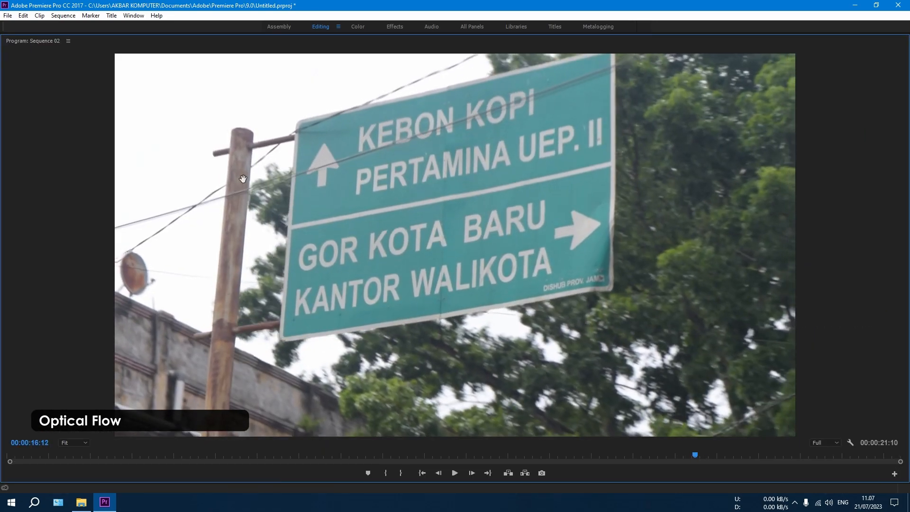
Magnify the program preview to 200% and examine the pole, wires and sign edge for Optical Flow distortion
click(75, 443)
click(81, 400)
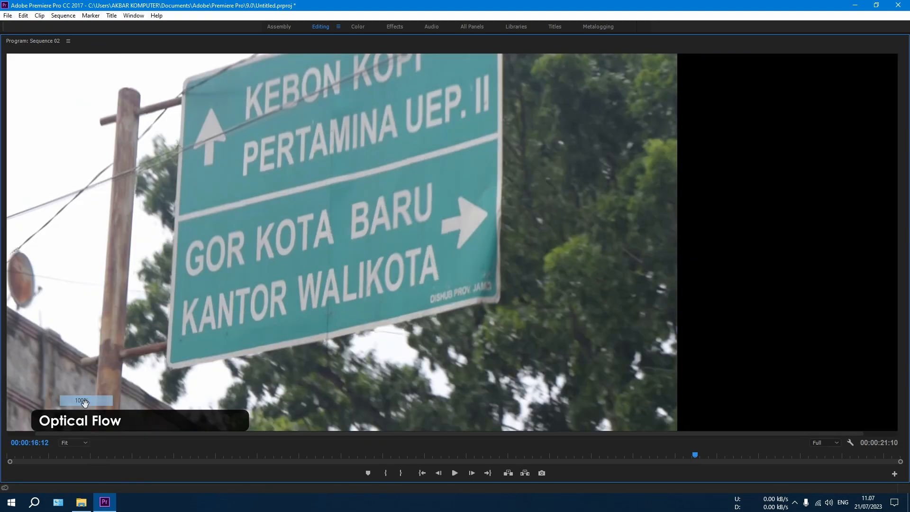
click(74, 444)
click(80, 421)
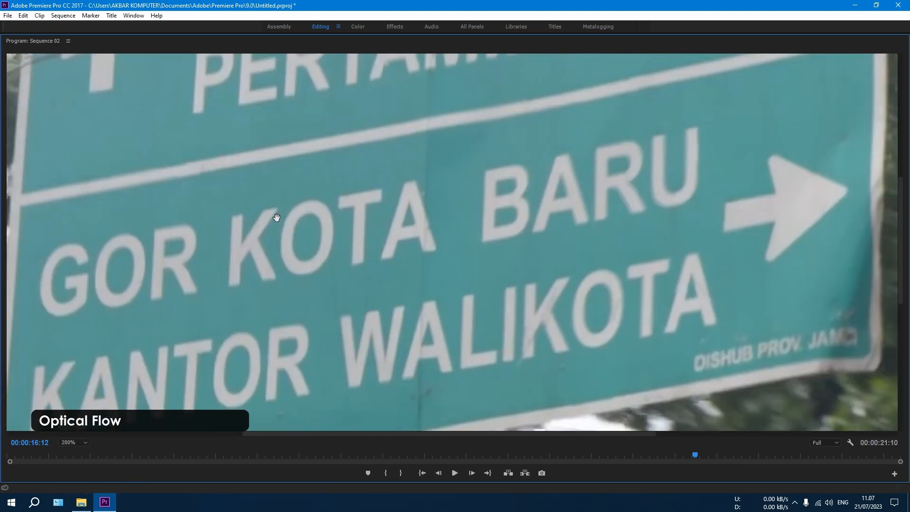
drag(204, 201, 311, 219)
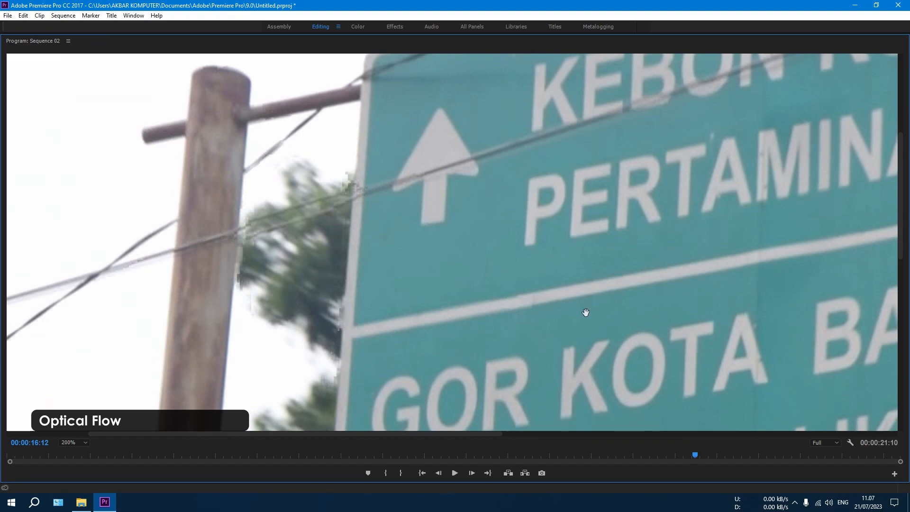
Examine the Optical Flow clip's earlier frames at 00:00:15:08, 00:00:15:00 and 00:00:14:20 around the pole and wires
drag(697, 454, 648, 445)
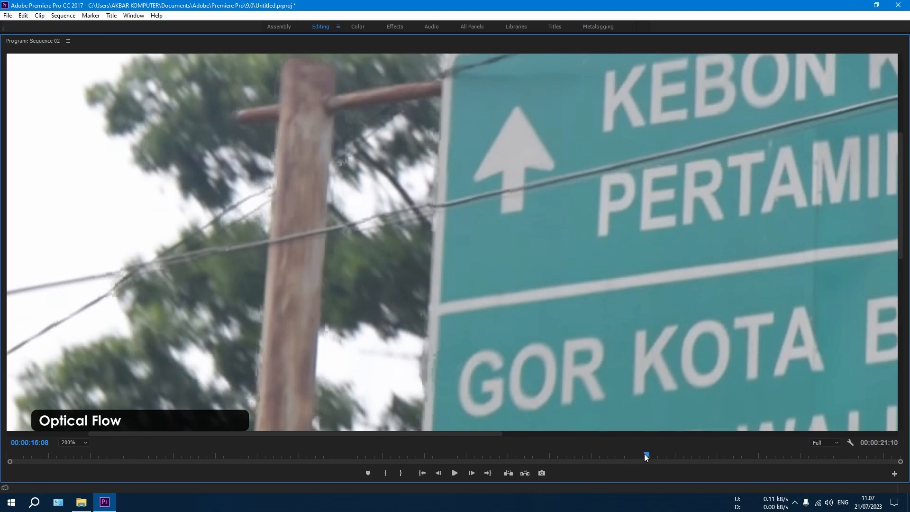
mouse_move(646, 455)
mouse_down()
mouse_move(687, 452)
mouse_move(593, 462)
mouse_move(642, 463)
mouse_move(633, 462)
mouse_up()
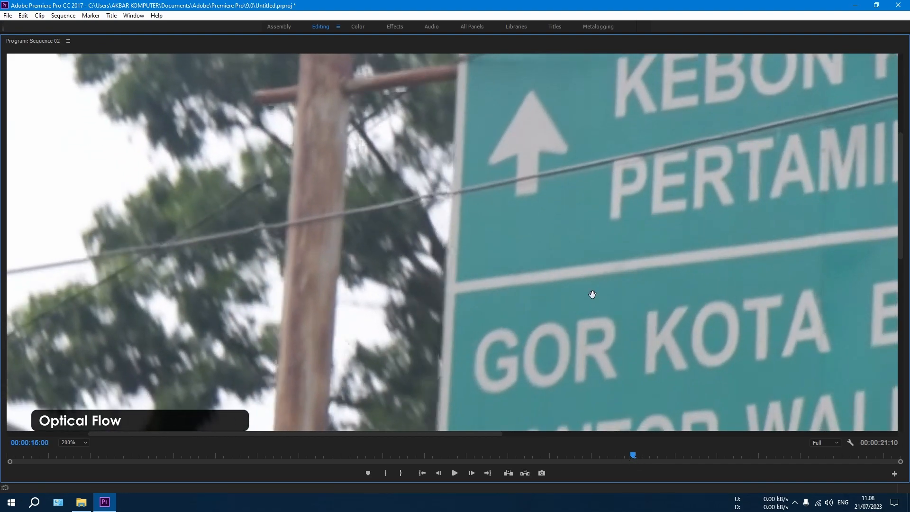
drag(630, 456, 625, 498)
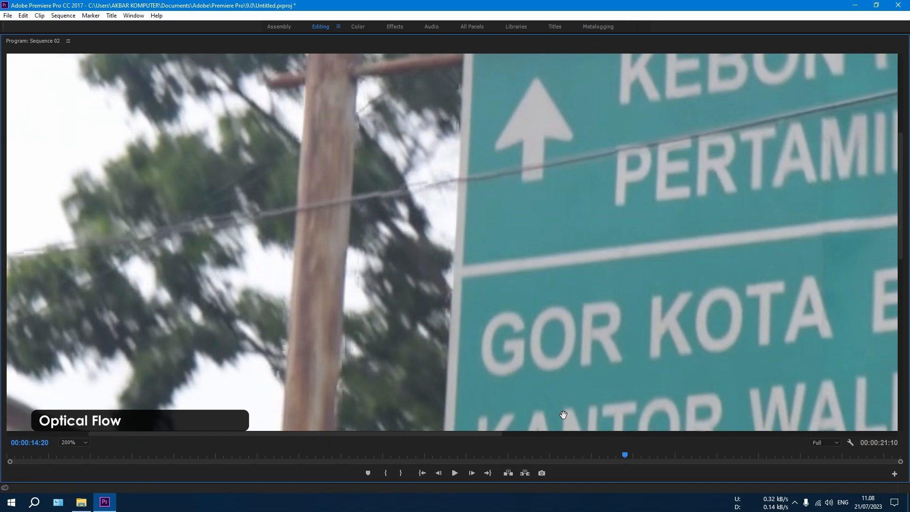
Restore the normal editing layout and set the program preview magnification back to Fit
key(grave)
click(523, 268)
click(525, 274)
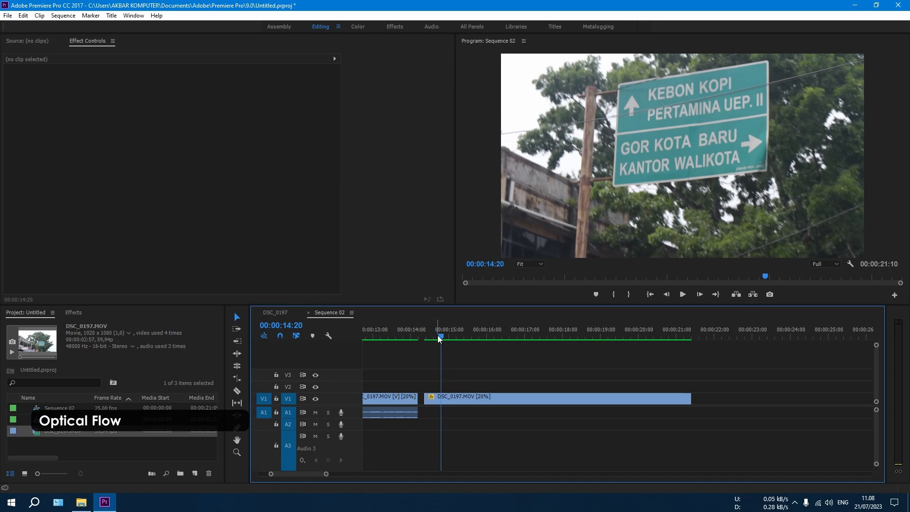
click(458, 400)
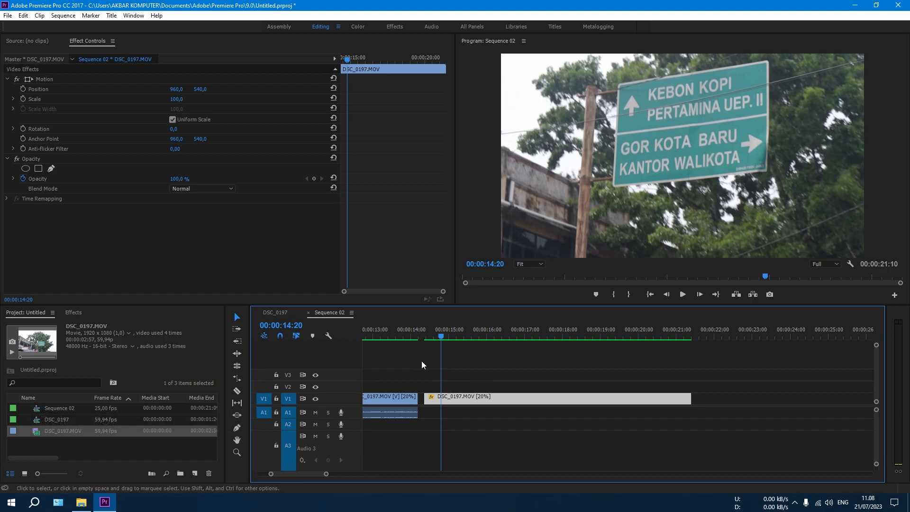
click(471, 373)
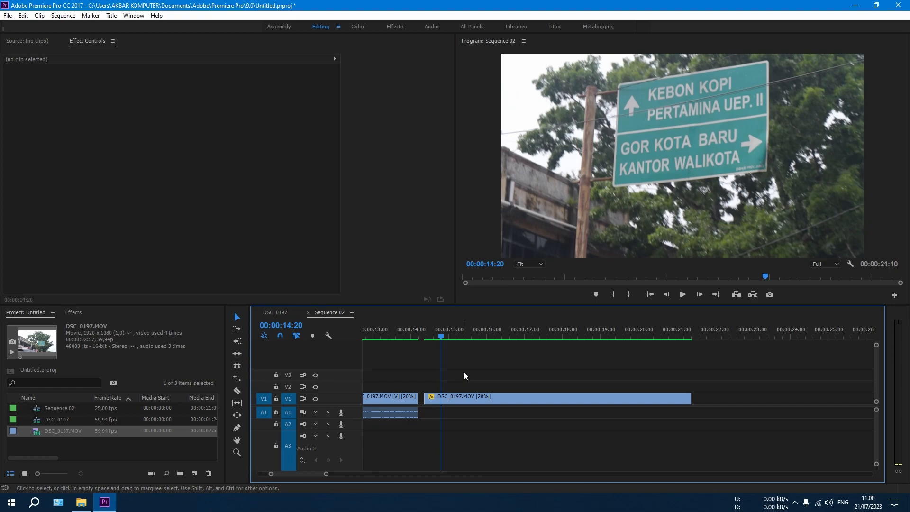
key(super)
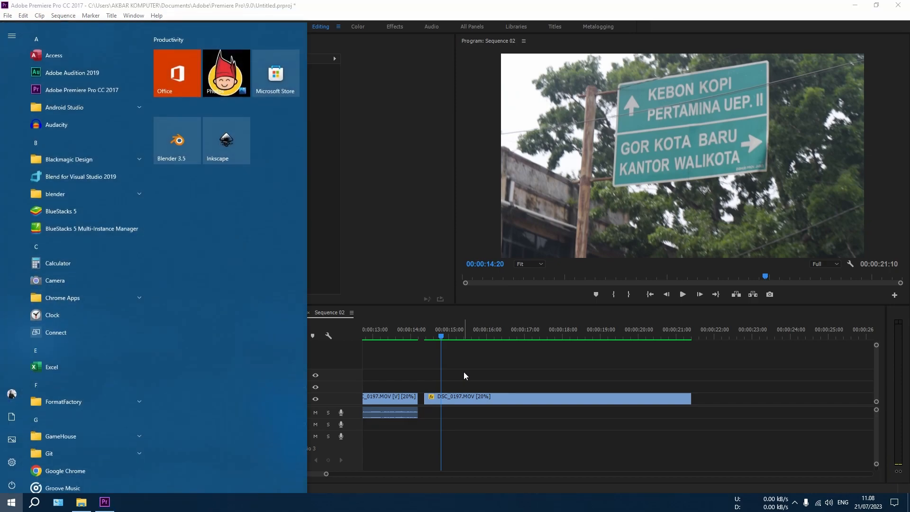